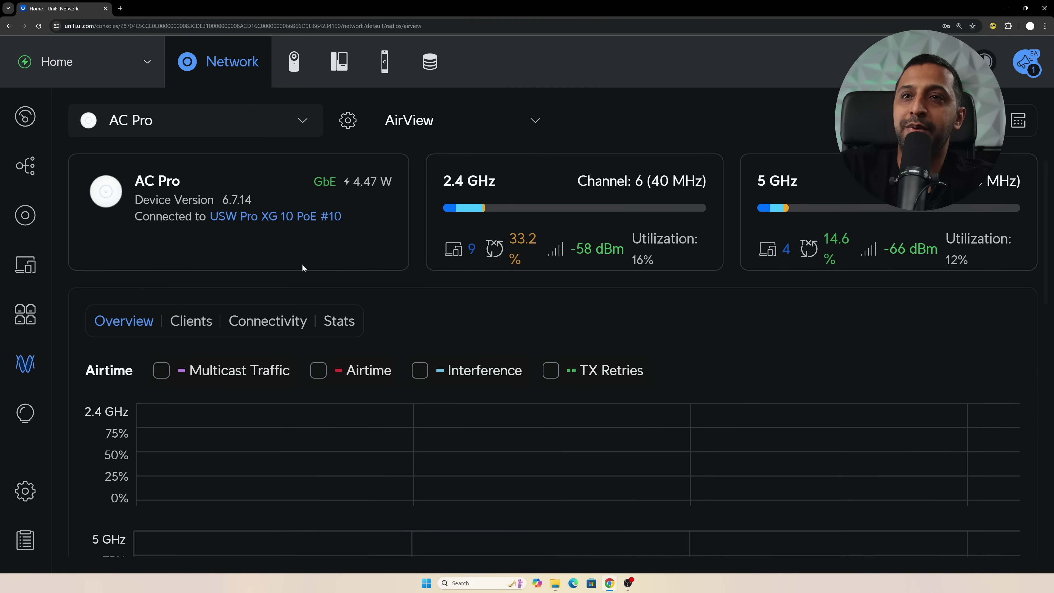
# Run a full airtime scan on the AC Pro access point and confirm it.
pyautogui.scroll(-1, 250, 294)
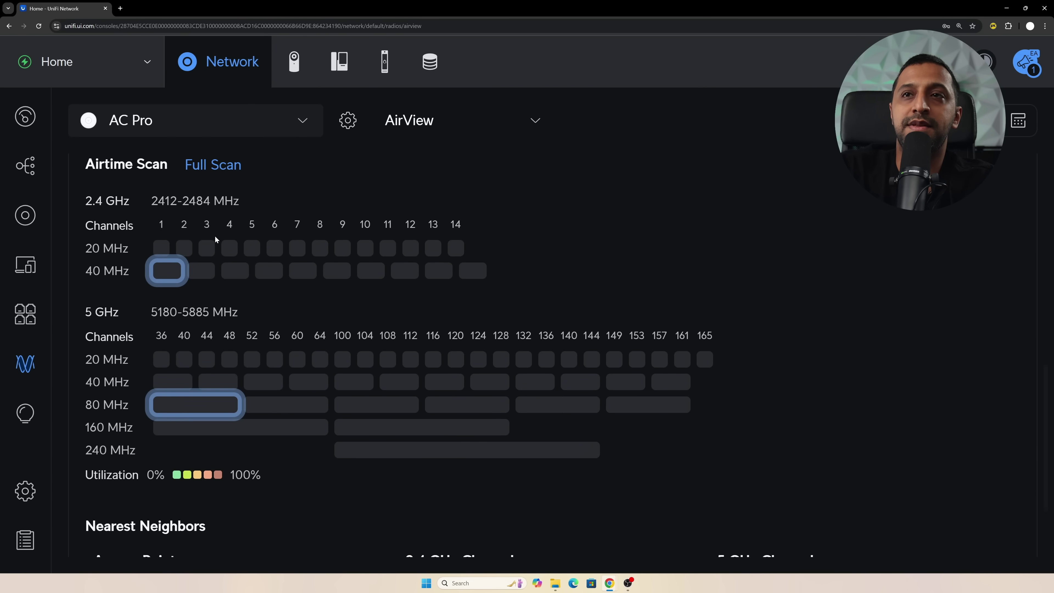
pyautogui.scroll(2, 216, 249)
pyautogui.scroll(-1, 216, 249)
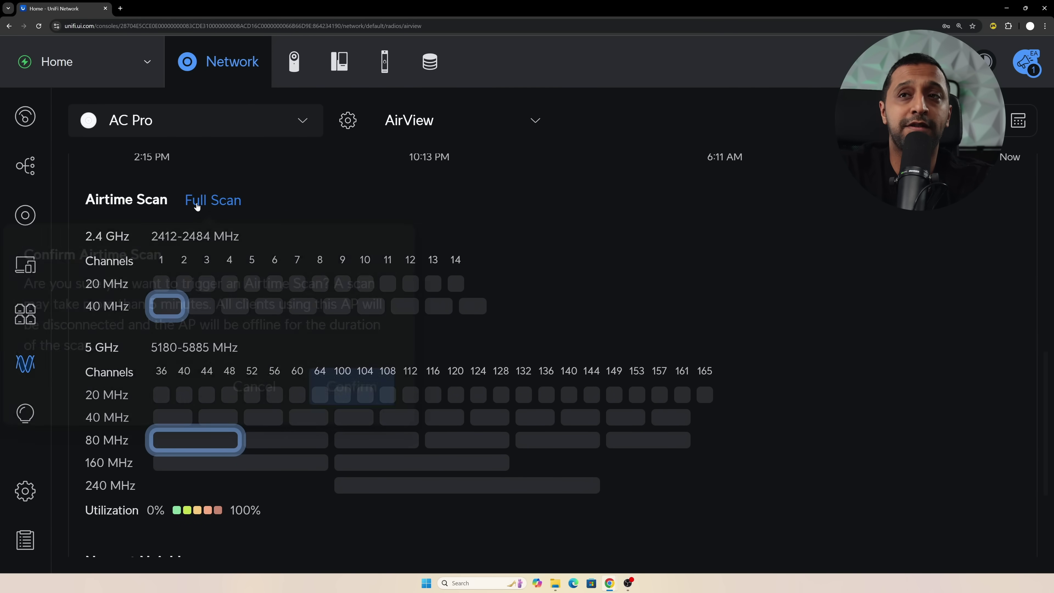
pyautogui.click(197, 205)
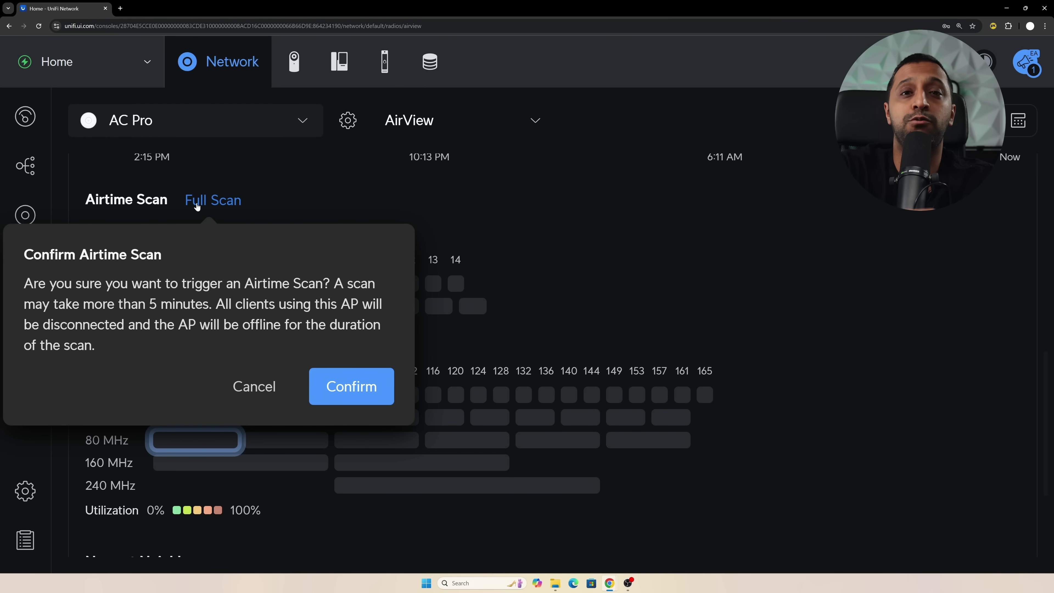
pyautogui.click(343, 387)
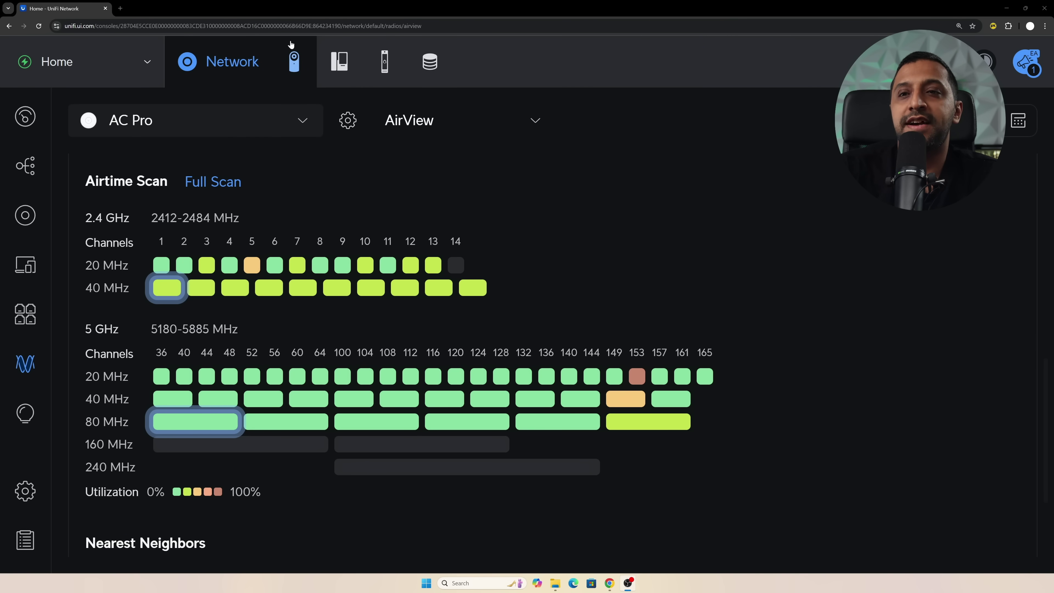
# Examine the AC Pro's airtime scan results for channel utilization on the 2.4 GHz and 5 GHz bands.
pyautogui.moveTo(106, 491); pyautogui.dragTo(155, 491)
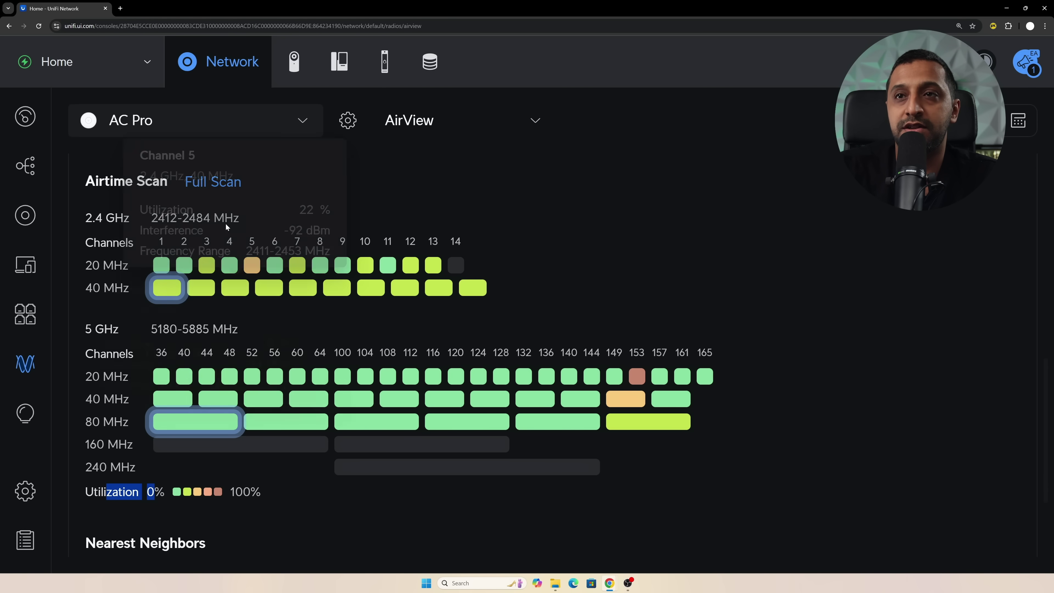
pyautogui.scroll(-2, 510, 355)
pyautogui.scroll(2, 512, 355)
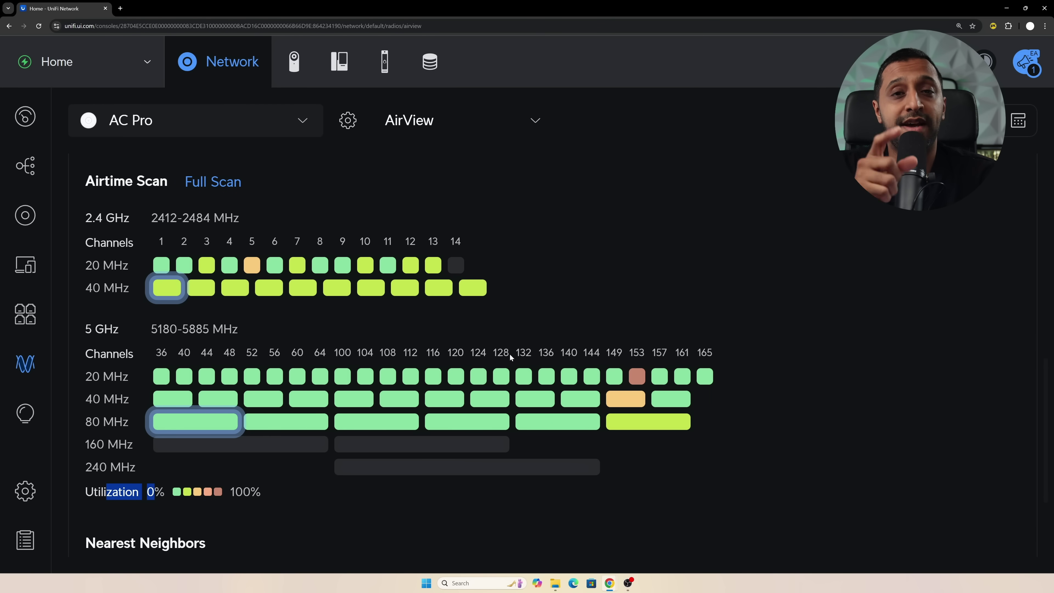
pyautogui.scroll(-1, 509, 353)
pyautogui.scroll(2, 409, 398)
pyautogui.scroll(-1, 195, 307)
# Display the Environment view for the U7 Pro XGS access point.
pyautogui.click(272, 123)
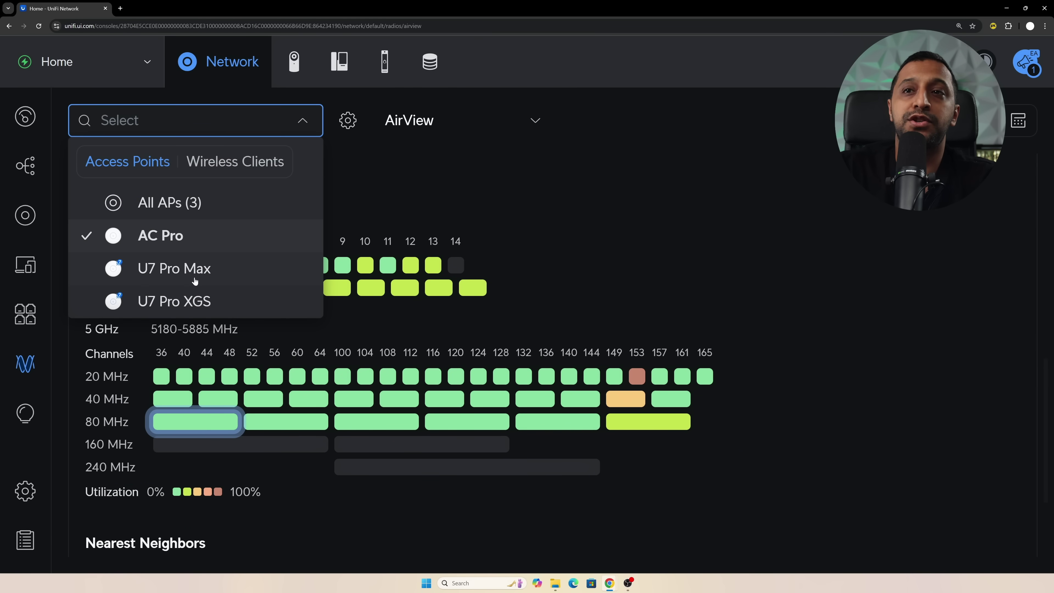
pyautogui.click(193, 302)
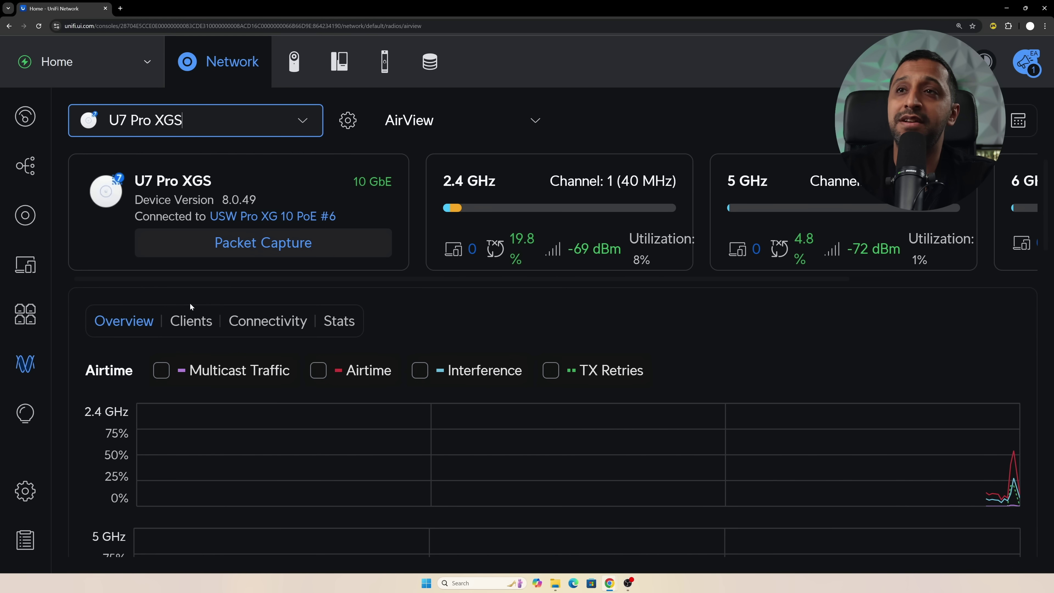
pyautogui.click(451, 121)
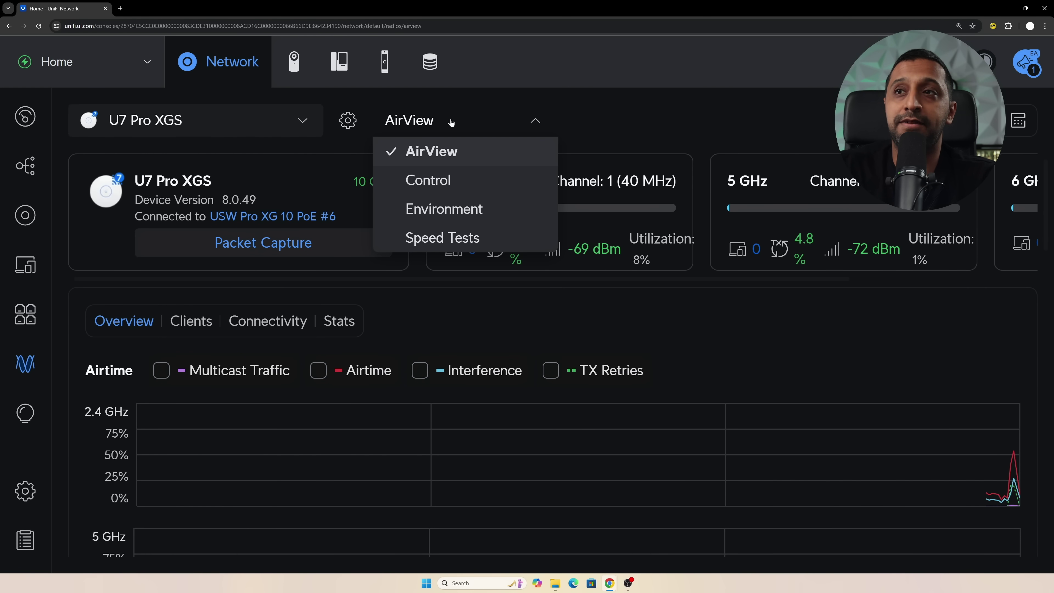
pyautogui.click(449, 208)
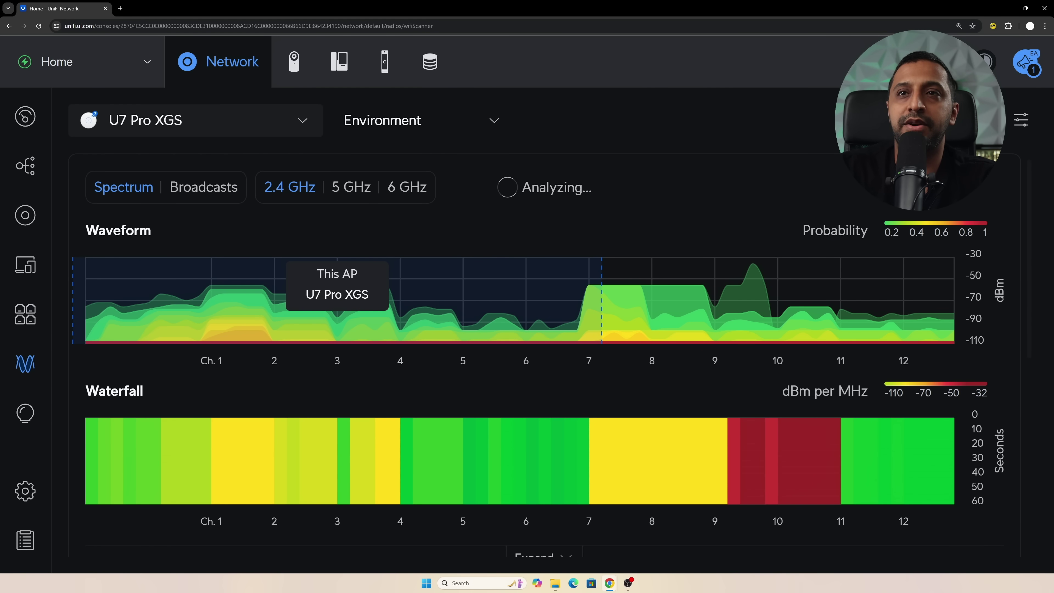
# Examine the U7 Pro XGS's 2.4 GHz broadcasts and its spectrum on the 2.4, 5 and 6 GHz bands.
pyautogui.click(188, 188)
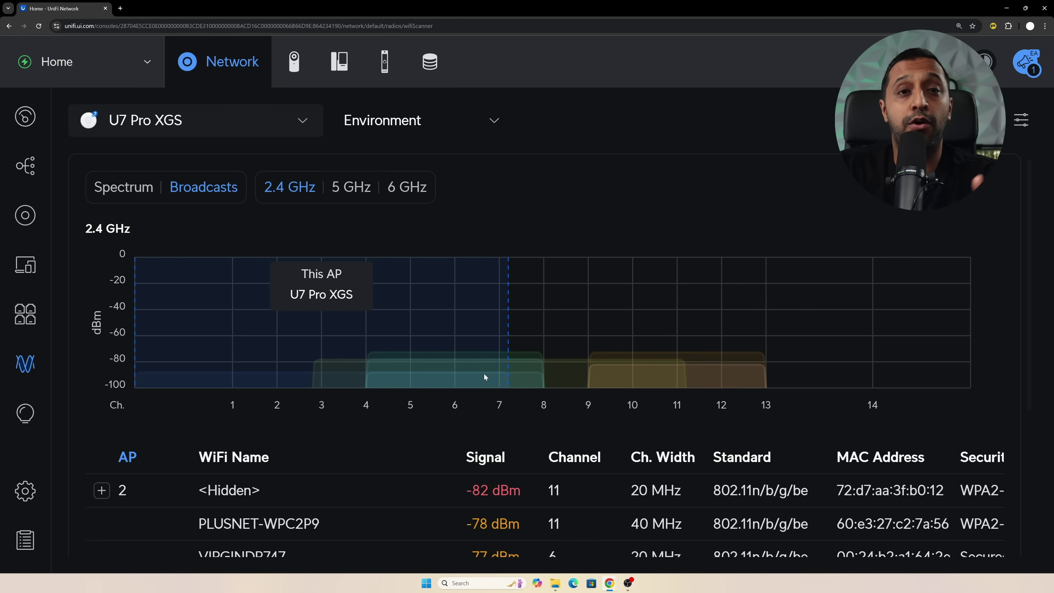
pyautogui.click(121, 187)
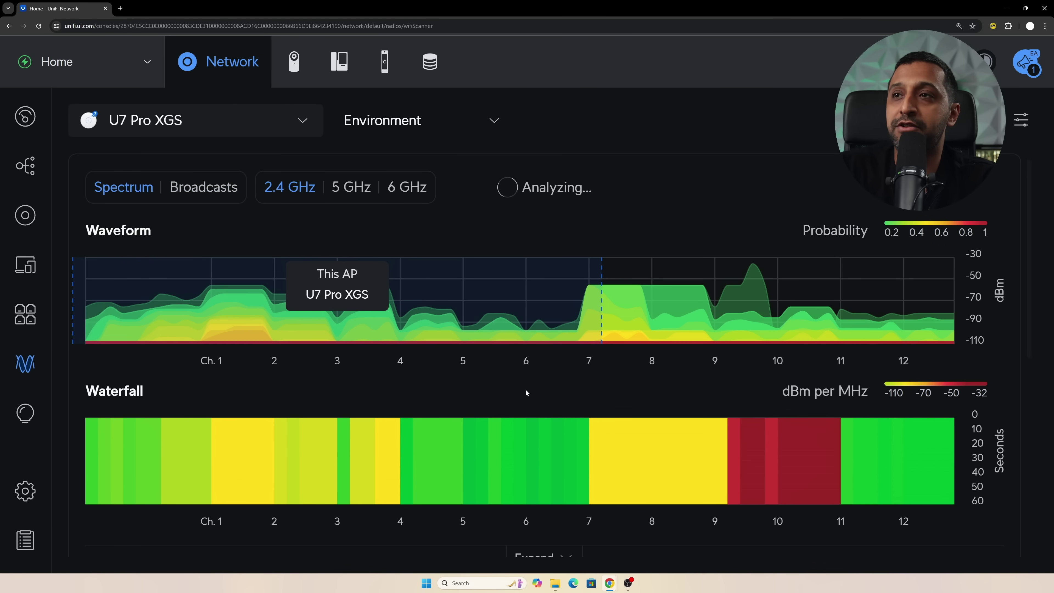
pyautogui.scroll(-1, 246, 315)
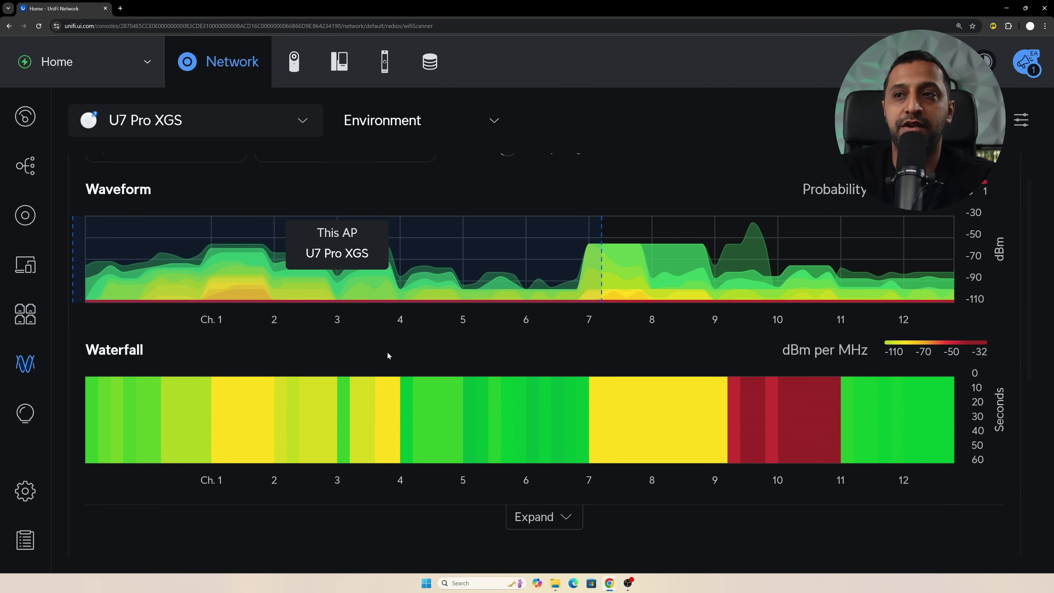
pyautogui.scroll(1, 389, 379)
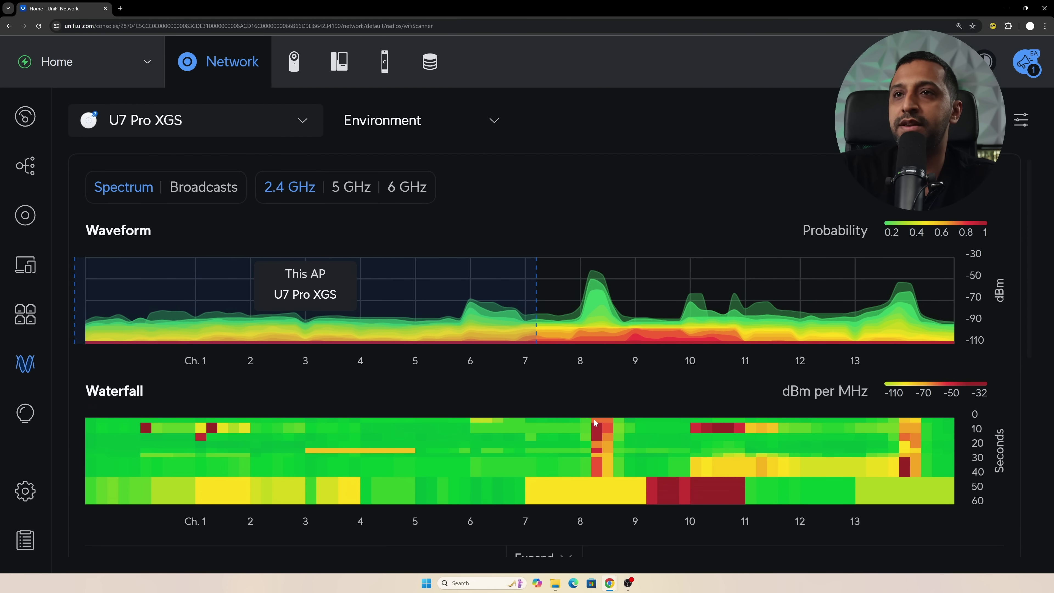
pyautogui.click(355, 187)
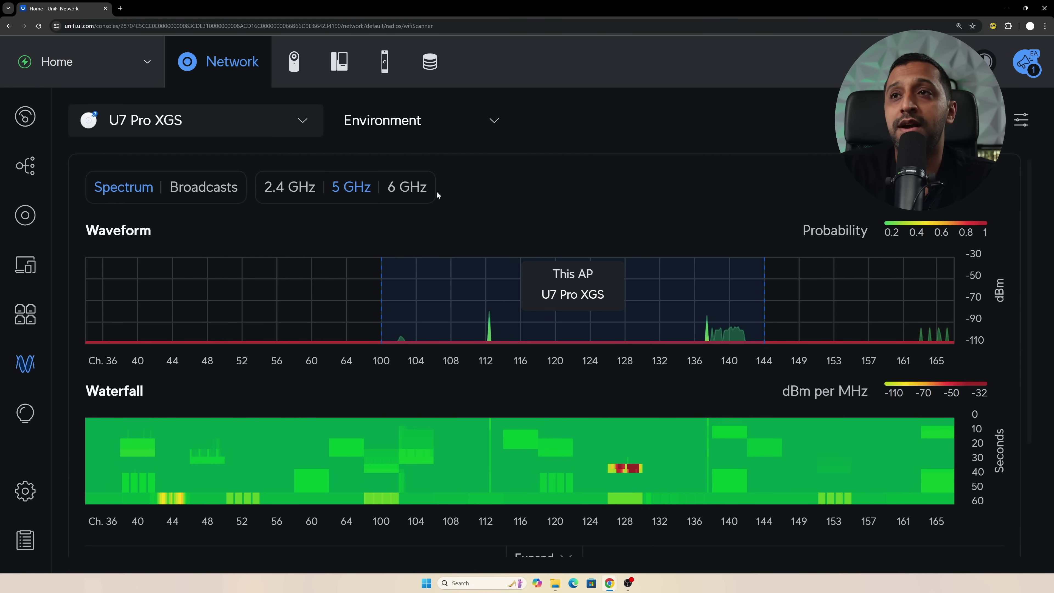
pyautogui.click(423, 189)
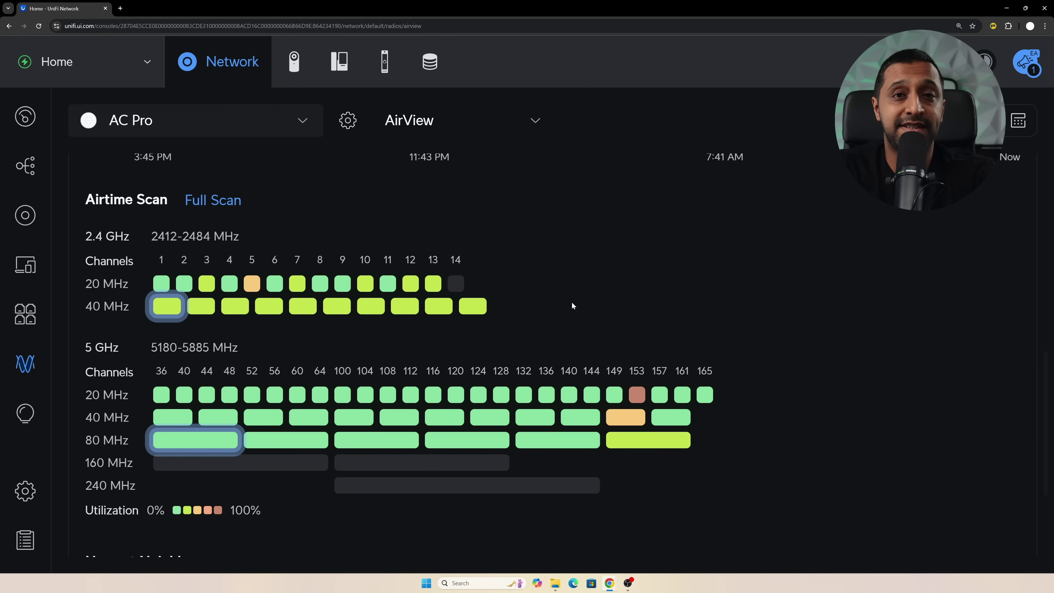
# Check the AC Pro's nearest neighbors and its airtime scan channels in AirView.
pyautogui.scroll(-3, 233, 332)
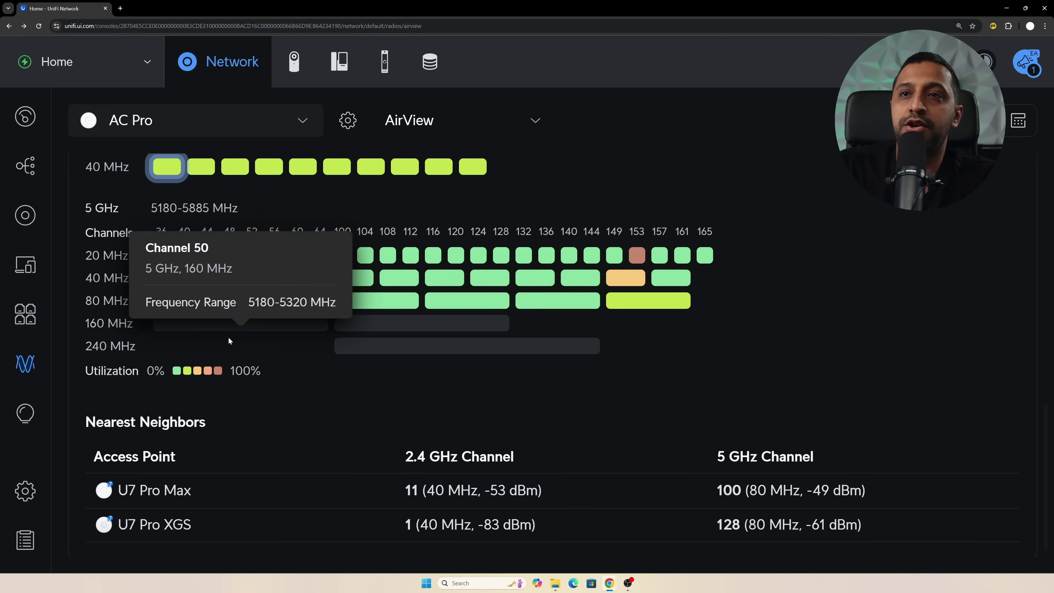
pyautogui.scroll(3, 247, 320)
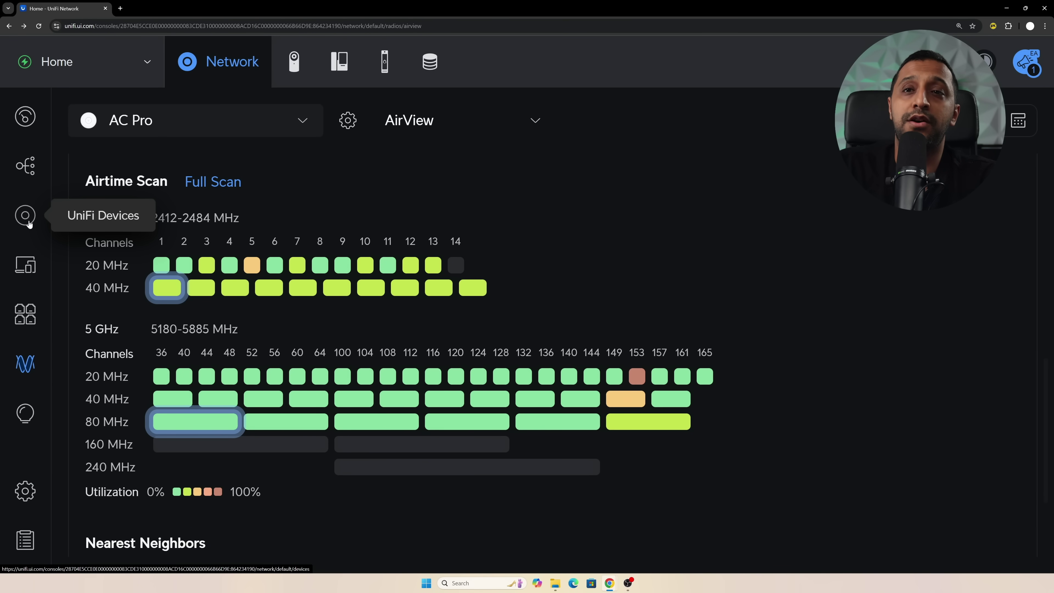
# Open the WiFi settings and inspect the Channel Plan's 2.4 GHz and 5 GHz channels at their different widths.
pyautogui.click(34, 479)
pyautogui.click(218, 216)
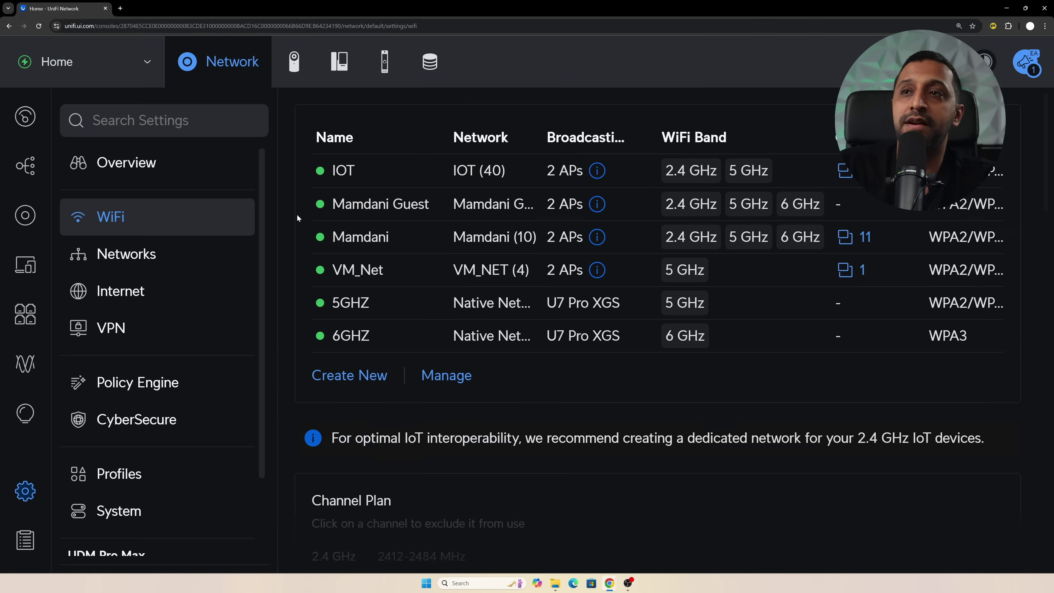
pyautogui.scroll(-5, 503, 297)
pyautogui.scroll(-7, 503, 298)
pyautogui.scroll(1, 496, 278)
pyautogui.scroll(2, 498, 282)
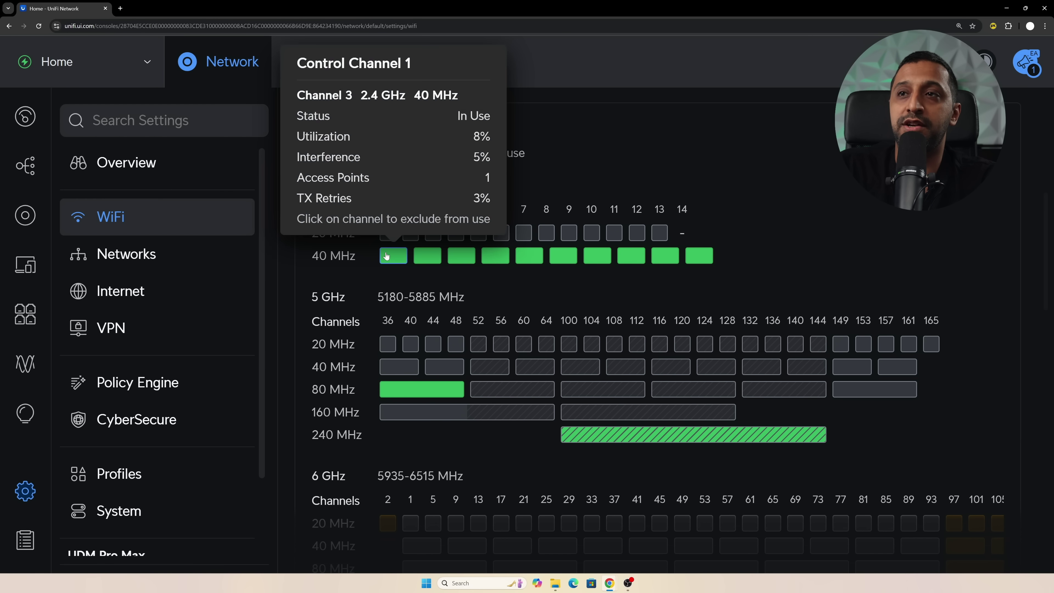
pyautogui.scroll(-1, 327, 311)
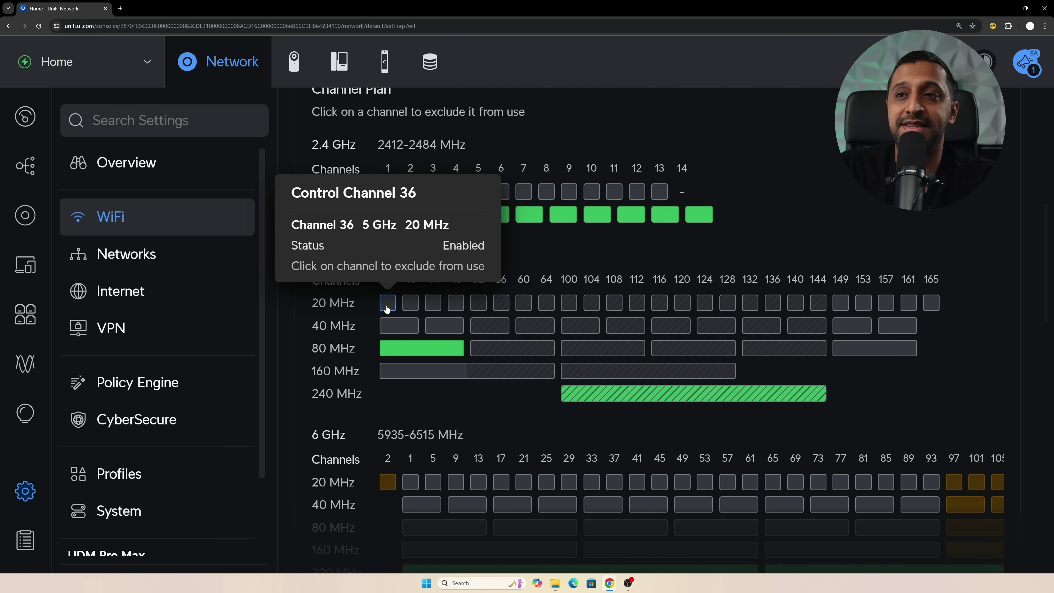
pyautogui.moveTo(403, 351)
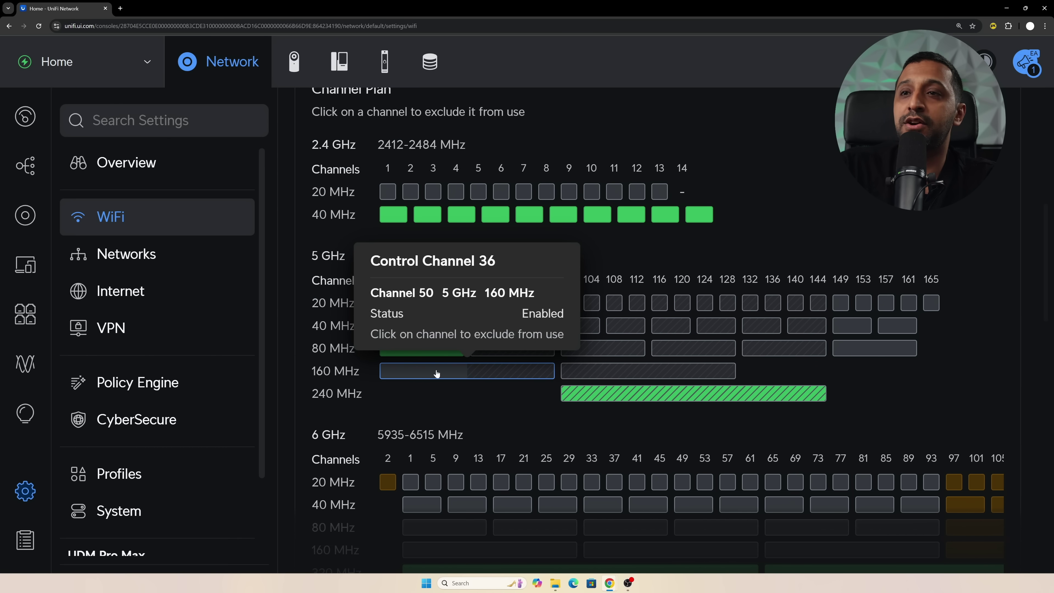
pyautogui.moveTo(605, 390)
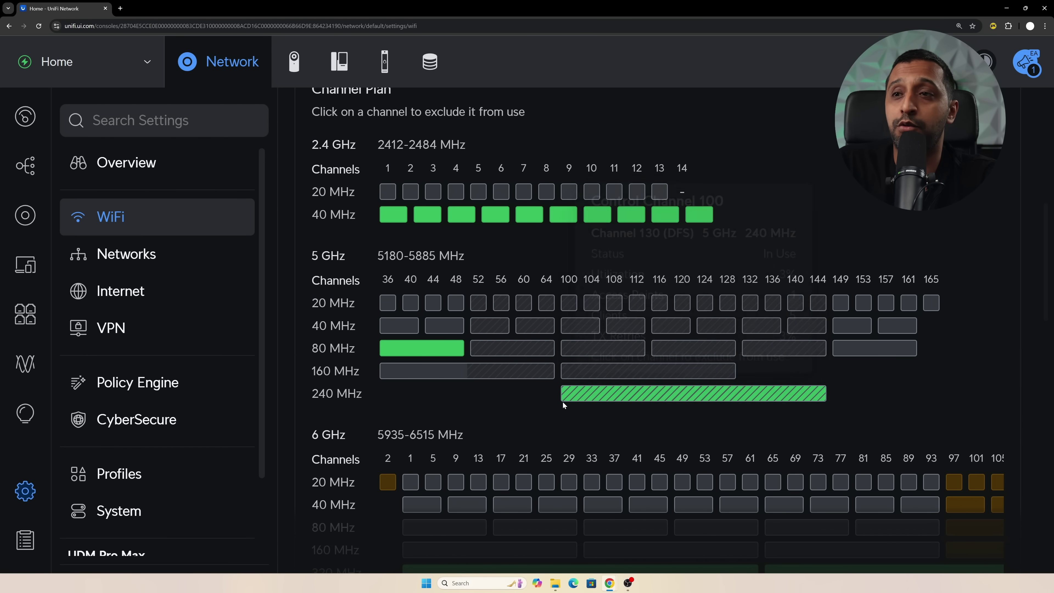
# Inspect the 6 GHz sections of the Channel Plan, covering 5935-6515 MHz and 6535-7115 MHz.
pyautogui.scroll(-4, 565, 400)
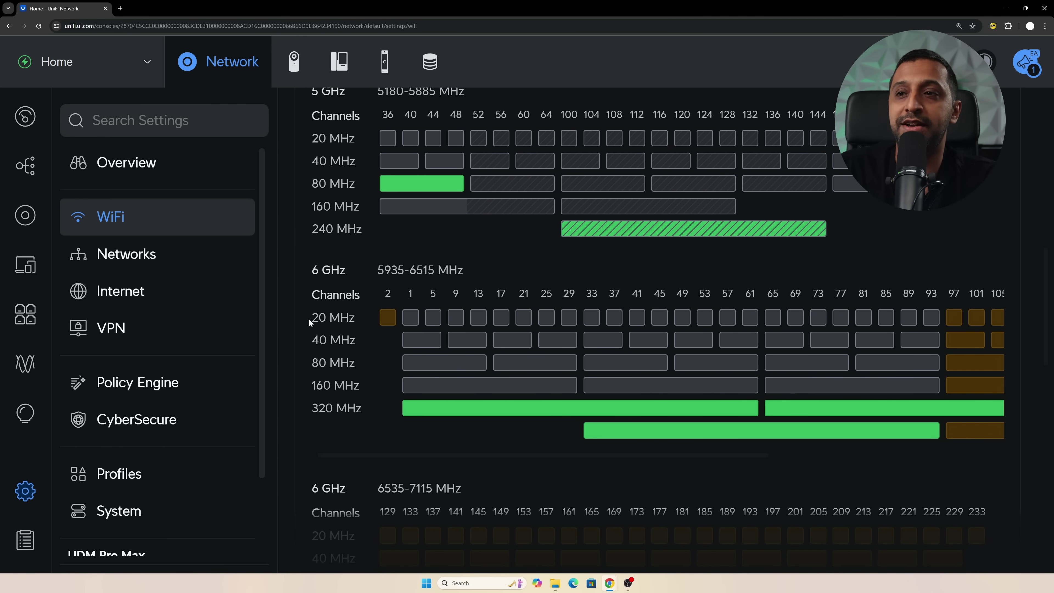
pyautogui.scroll(-2, 303, 353)
pyautogui.moveTo(378, 405); pyautogui.dragTo(447, 406)
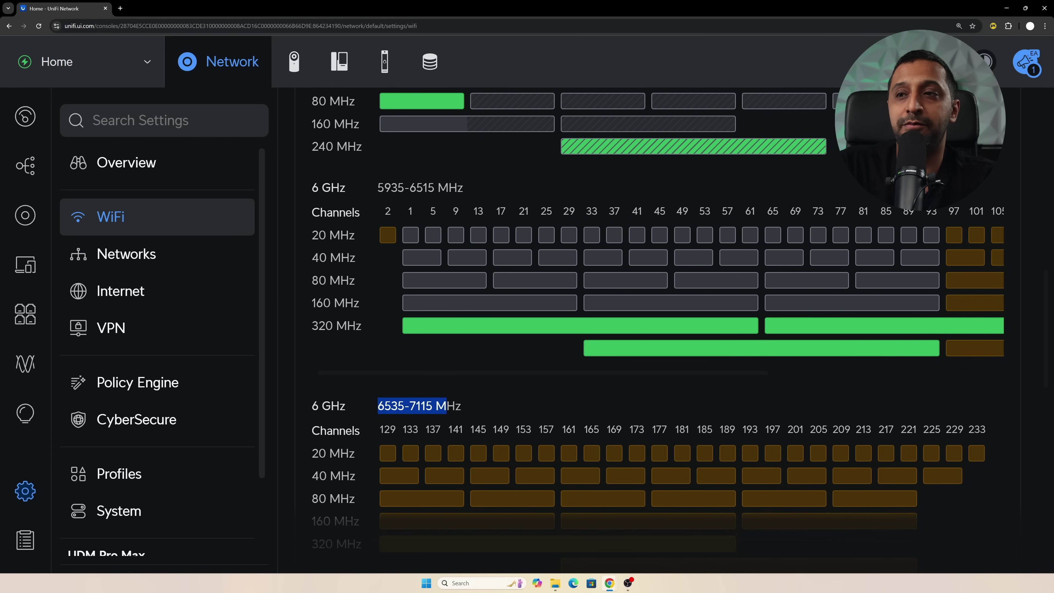
pyautogui.scroll(-1, 470, 468)
pyautogui.scroll(3, 470, 468)
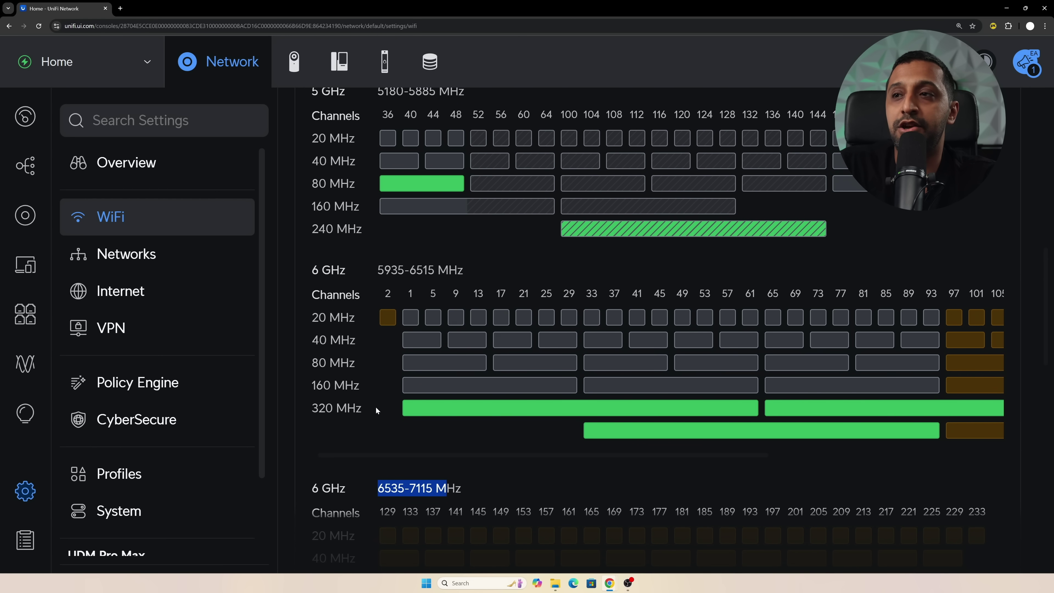
pyautogui.moveTo(485, 411)
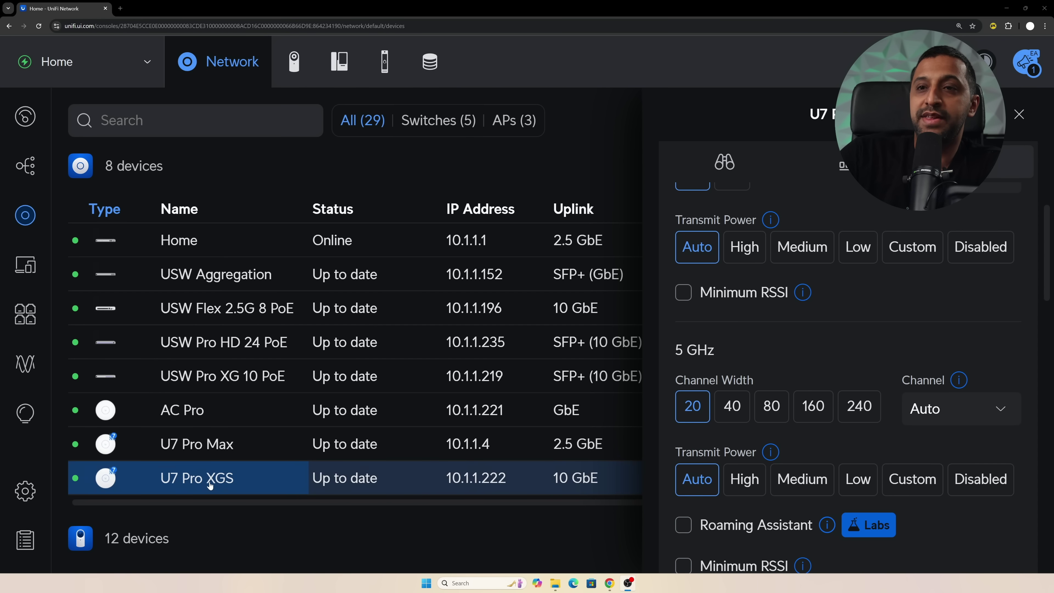
# Set the U7 Pro XGS's 5 GHz channel width to 160 MHz and accept the use of a DFS channel.
pyautogui.scroll(1, 876, 292)
pyautogui.scroll(-3, 855, 291)
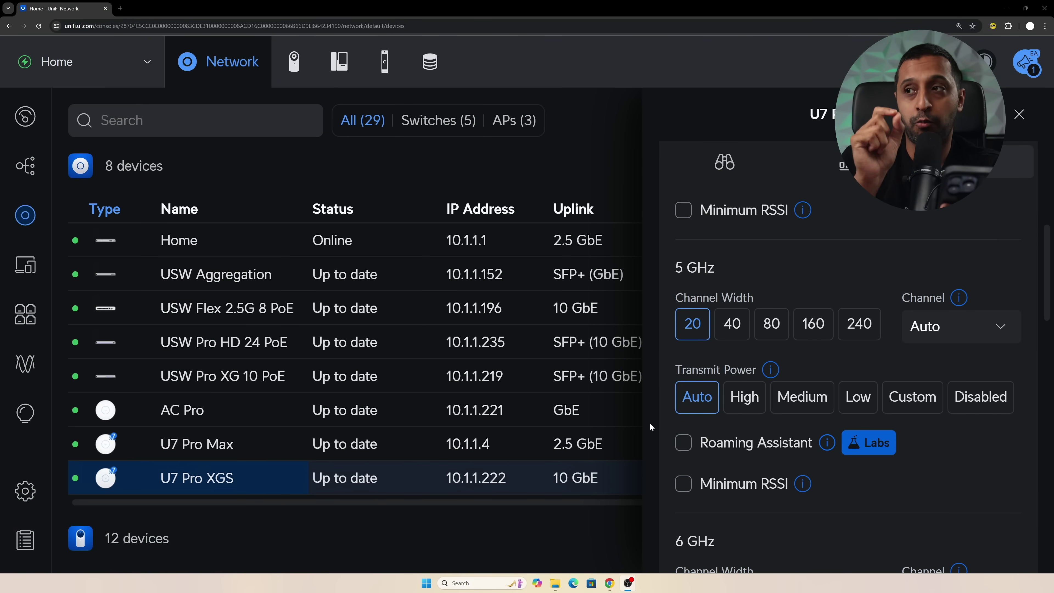
pyautogui.click(821, 332)
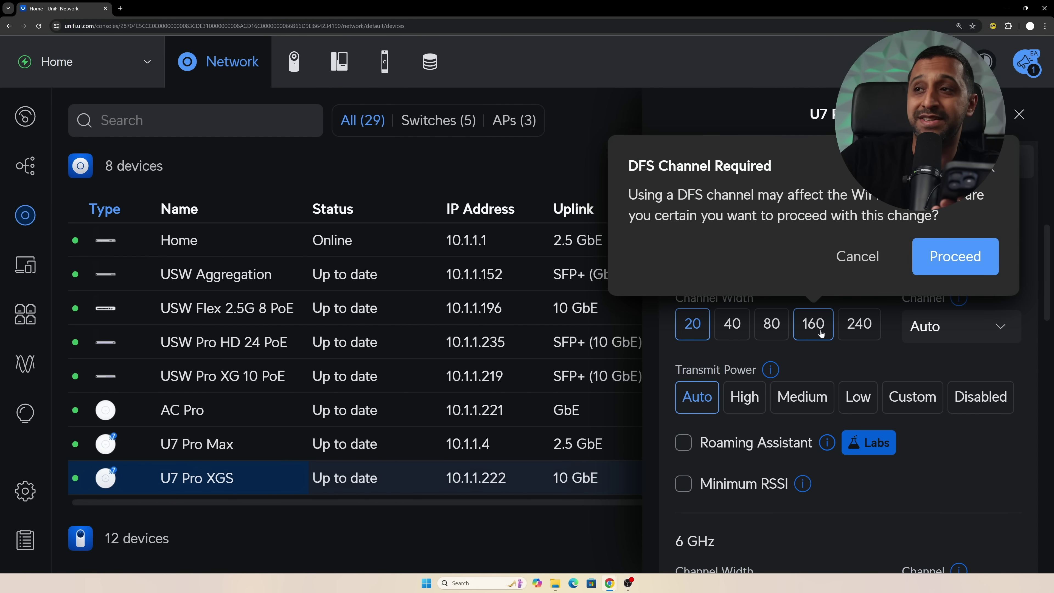
pyautogui.click(953, 257)
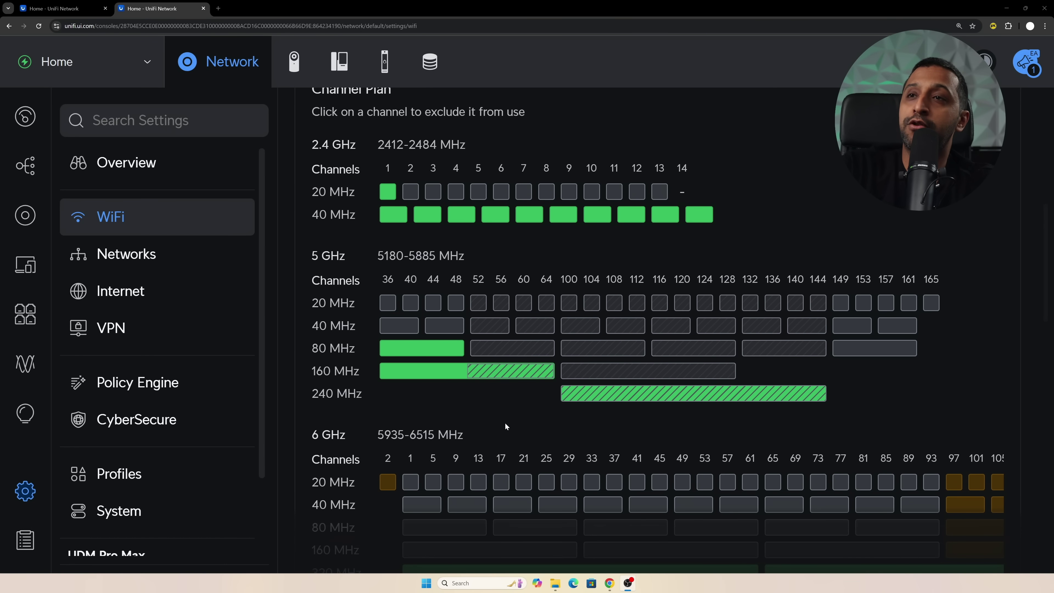
# Review the WiFi Channel Plan to see how the 160 MHz width occupies the 5 GHz band.
pyautogui.scroll(1, 505, 426)
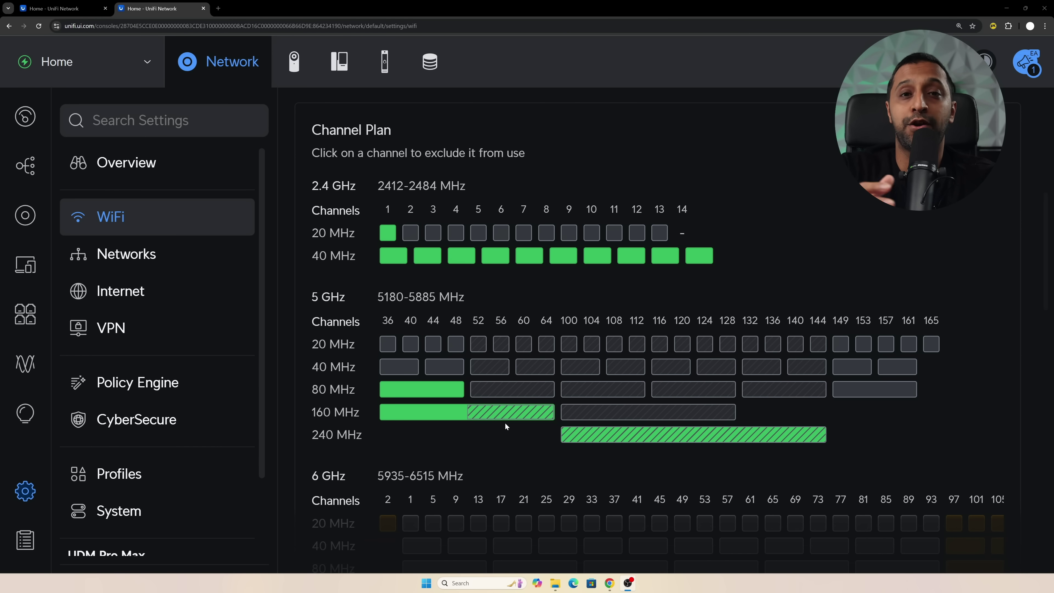
pyautogui.scroll(-5, 501, 402)
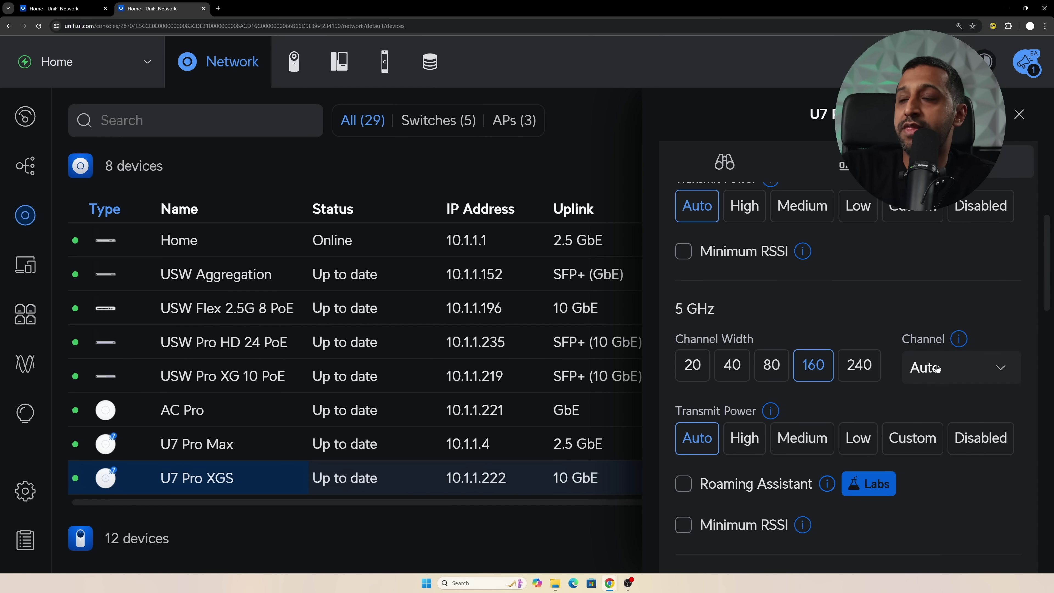
# Browse the channels available for the U7 Pro XGS's 5 GHz radio to see which are marked DFS.
pyautogui.click(961, 244)
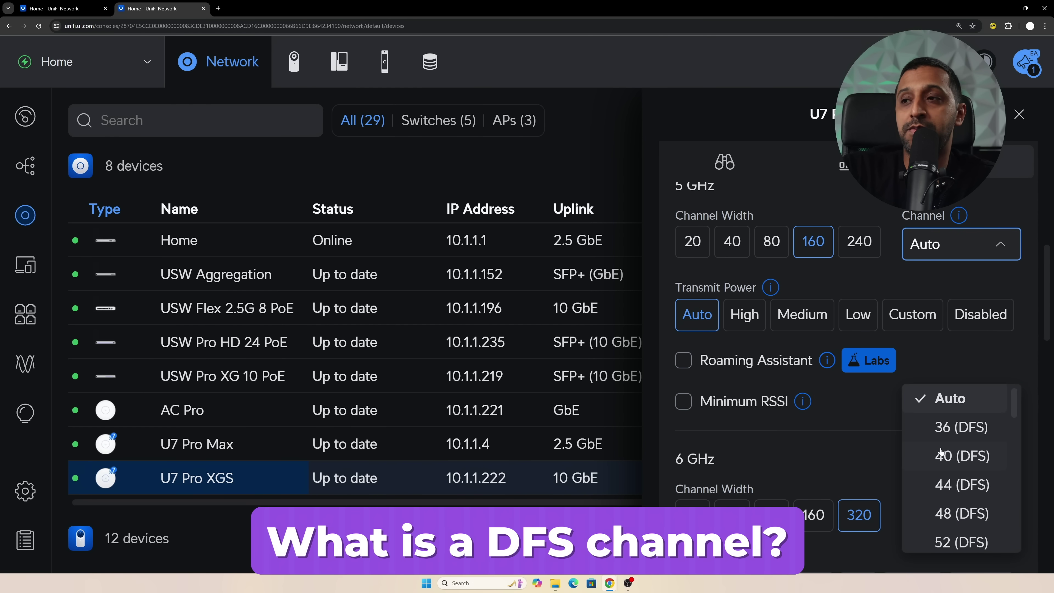
pyautogui.scroll(-5, 941, 453)
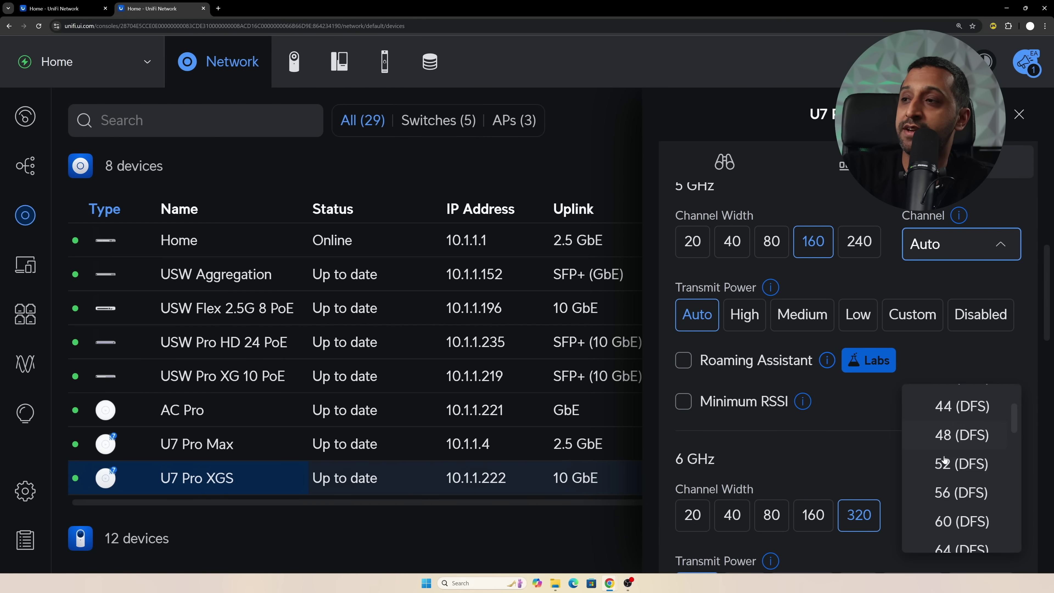
pyautogui.scroll(5, 946, 448)
pyautogui.scroll(-1, 949, 445)
pyautogui.scroll(-4, 949, 445)
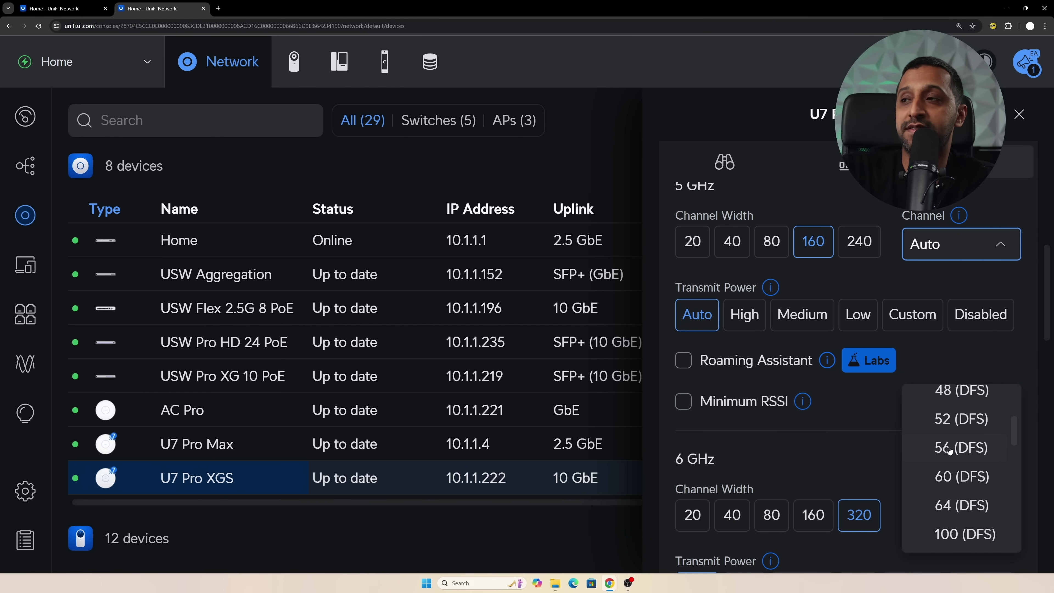
# Look back over the lower-numbered channels in the U7 Pro XGS's 5 GHz channel list.
pyautogui.scroll(4, 949, 452)
pyautogui.scroll(1, 949, 455)
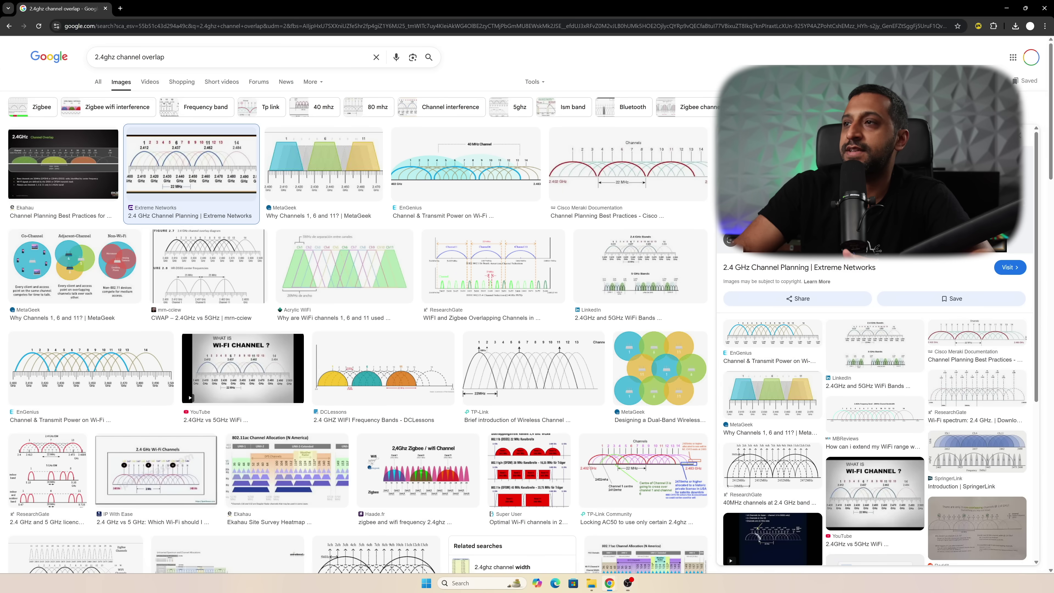
# Open Extreme Networks' 2.4 GHz Channel Planning article, enlarge it to 175% and examine the channel overlap diagram in Figure 1.
pyautogui.click(1010, 267)
pyautogui.hotkey('ctrl', '+')
pyautogui.hotkey('ctrl', '+')
pyautogui.hotkey('ctrl', '+')
pyautogui.hotkey('ctrl', '+')
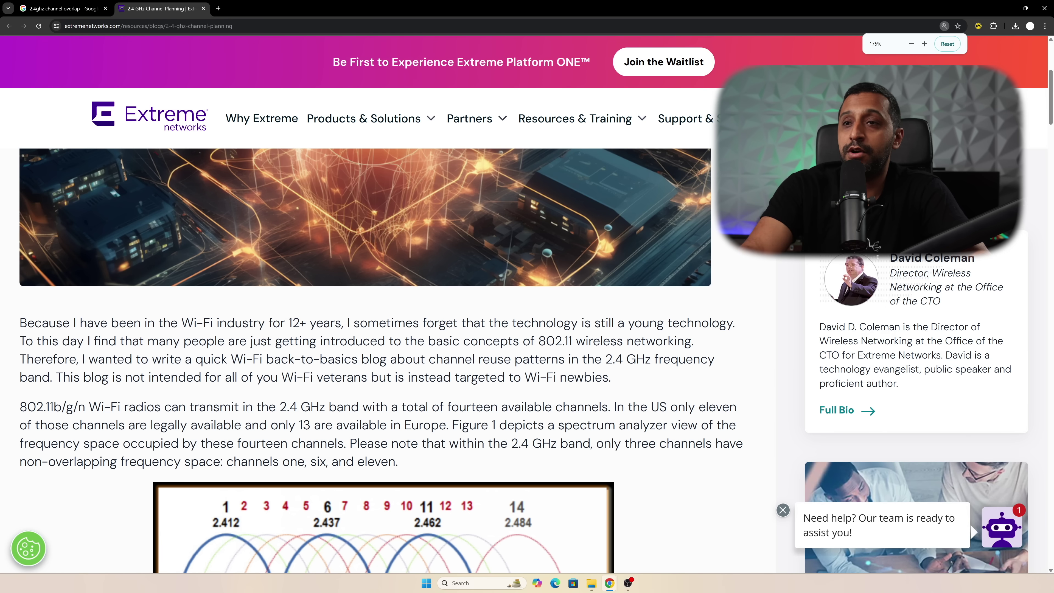
pyautogui.scroll(2, 620, 376)
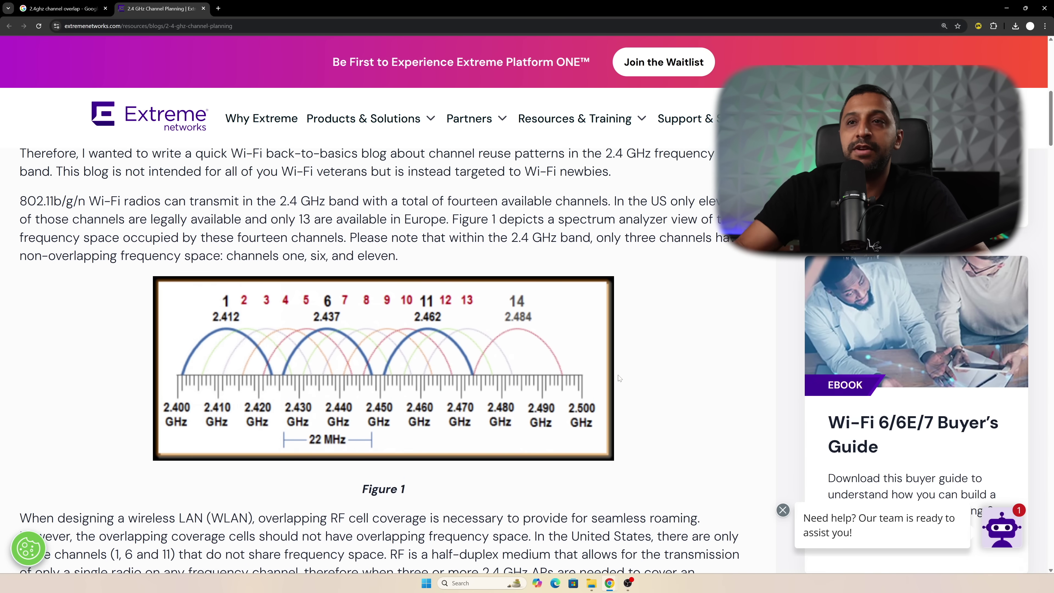
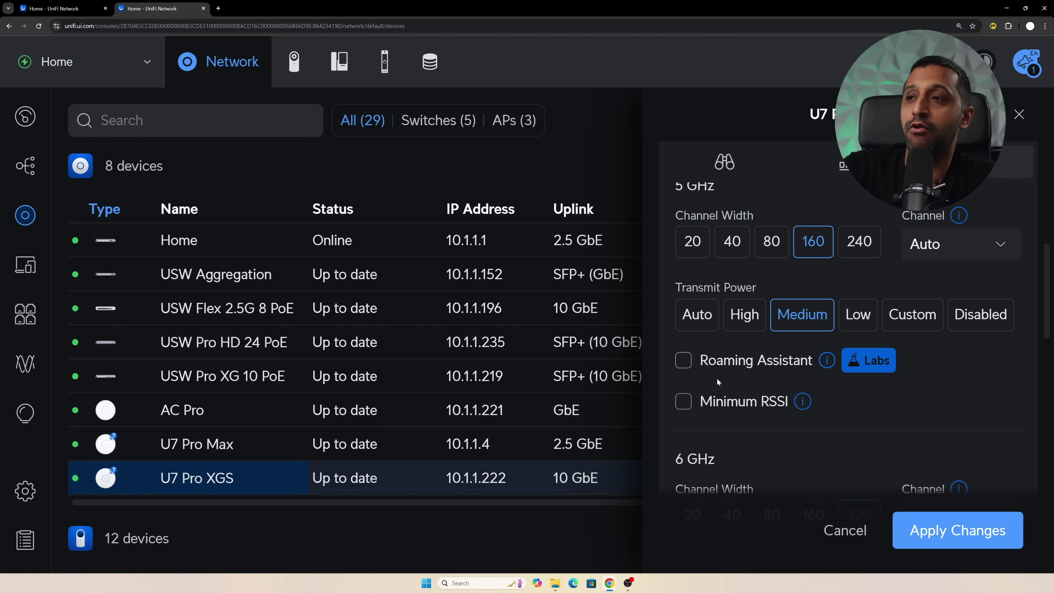
# Enable Minimum RSSI on the U7 Pro XGS's 5 GHz radio and set the threshold to -90 dBm.
pyautogui.moveTo(823, 367)
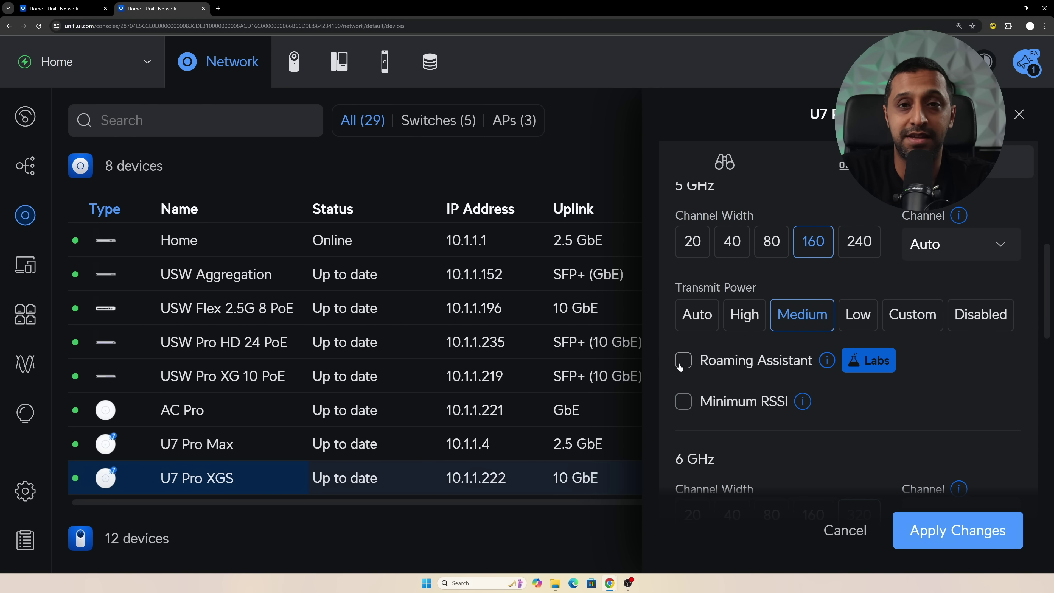
pyautogui.click(685, 403)
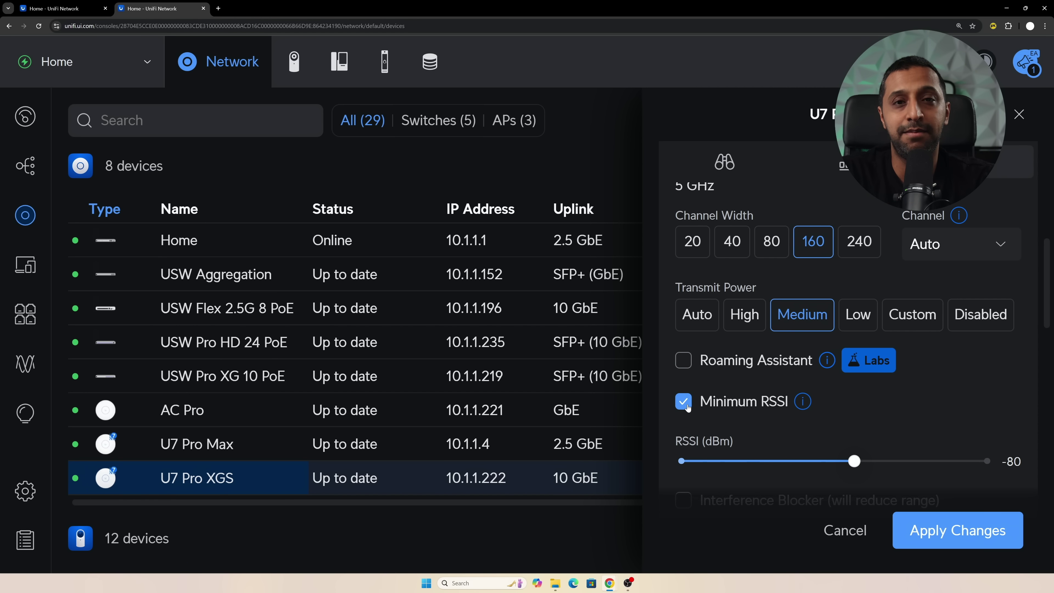
pyautogui.moveTo(854, 462); pyautogui.dragTo(994, 467)
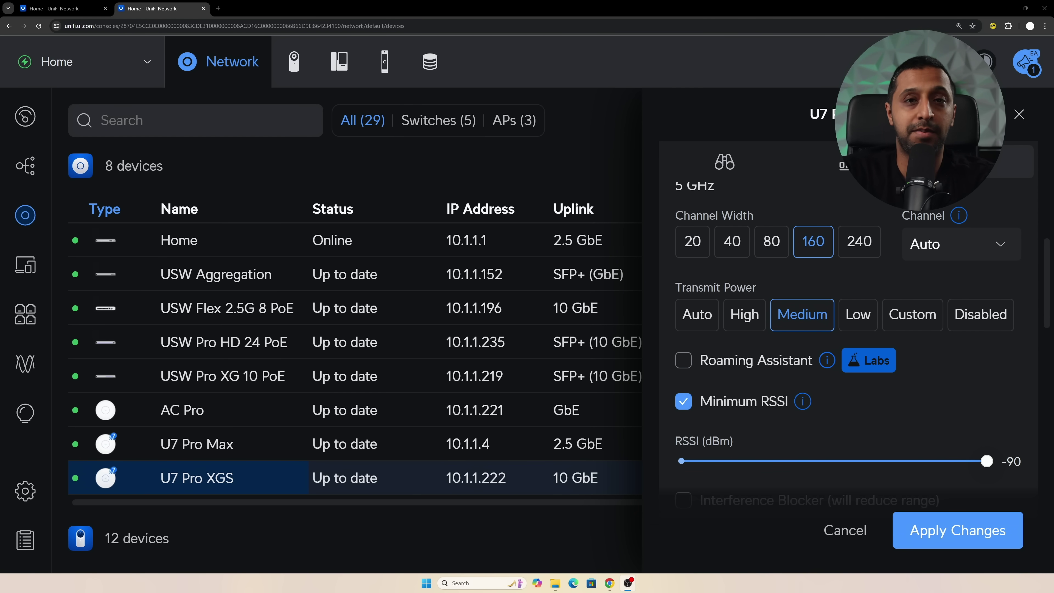
# Read the explanations of Mesh Connect and Mesh Parent for the U7 Pro XGS and turn off Mesh Parent.
pyautogui.scroll(-5, 853, 332)
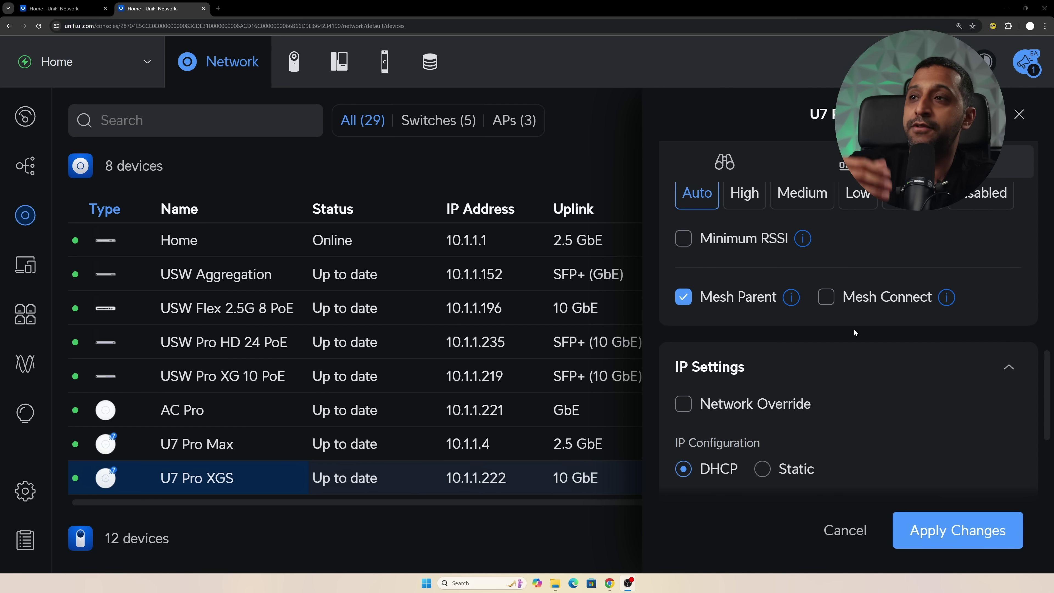
pyautogui.scroll(1, 852, 330)
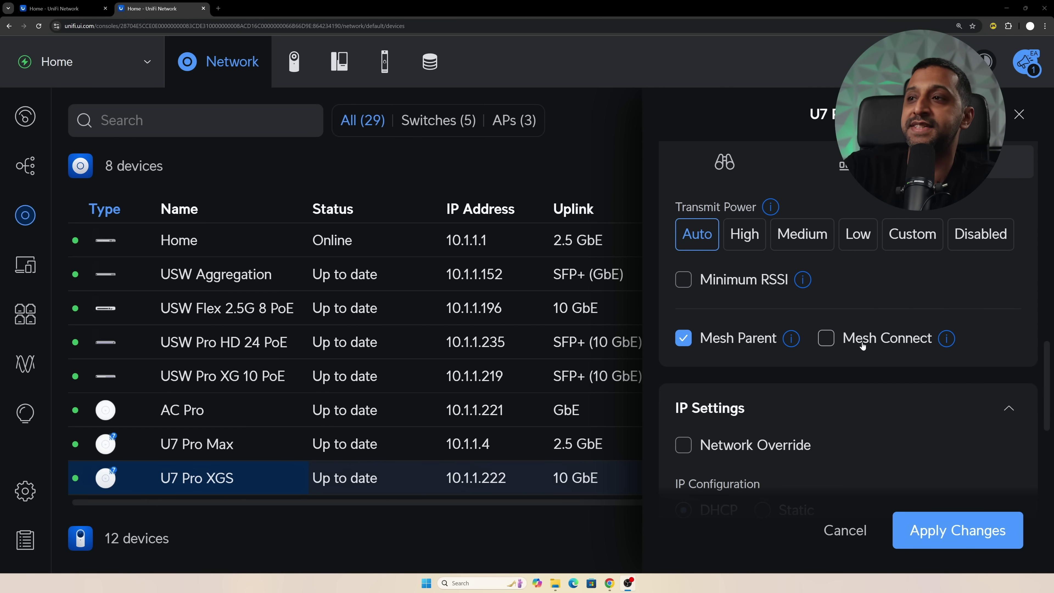
pyautogui.moveTo(938, 340)
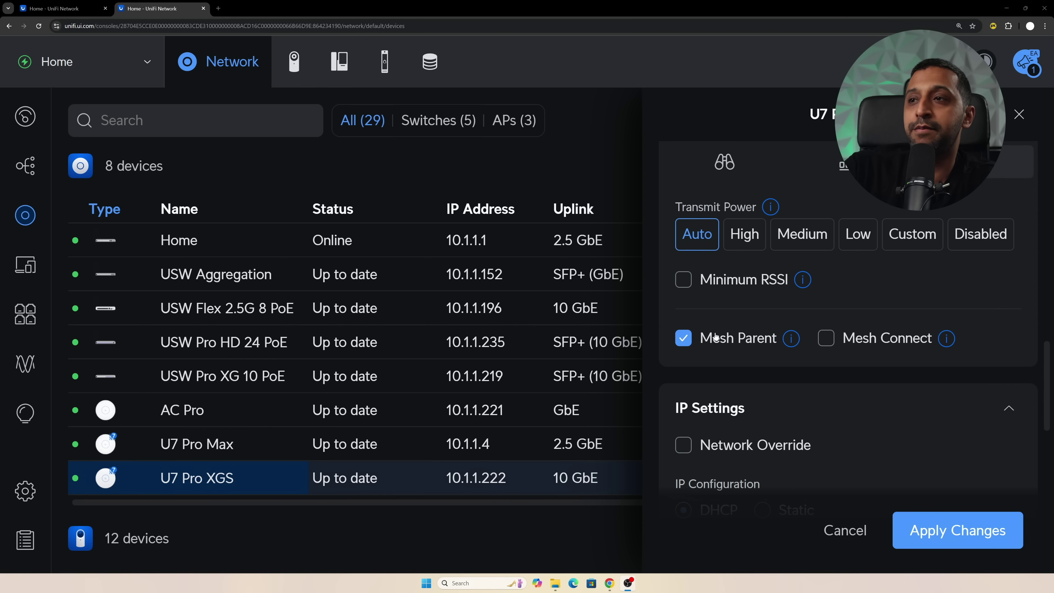
pyautogui.moveTo(789, 341)
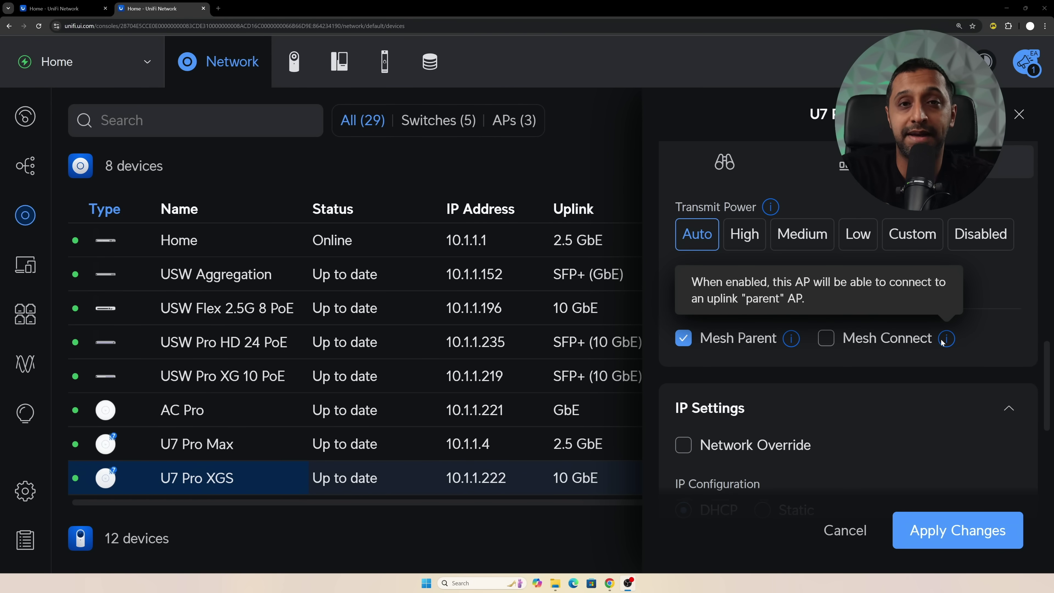
pyautogui.click(690, 342)
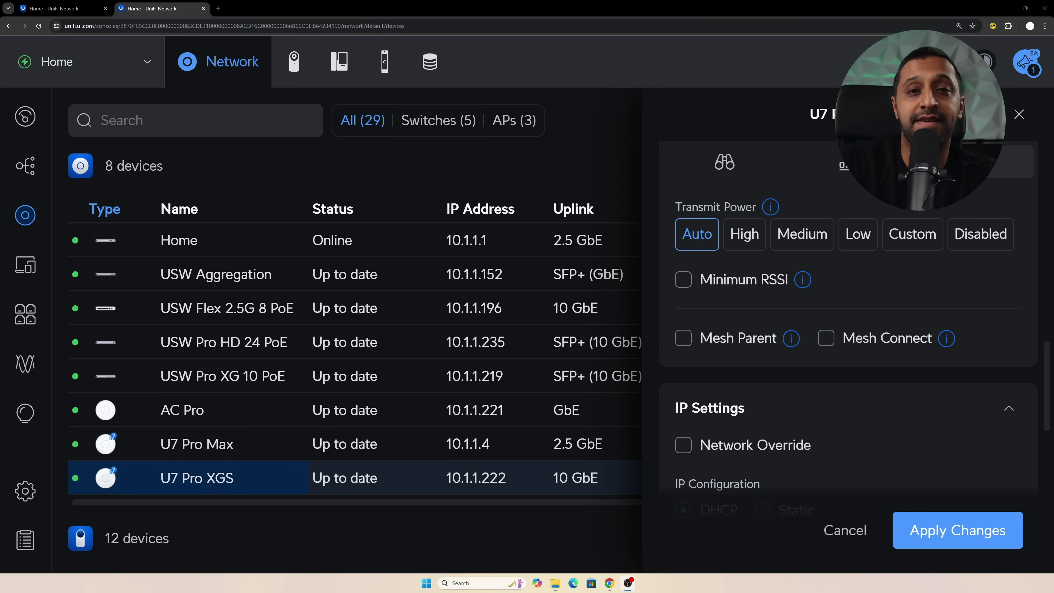
# Open the network-wide WiFi settings and read what the Daily Spectrum Optimizer option below the Channel Plan does.
pyautogui.click(25, 491)
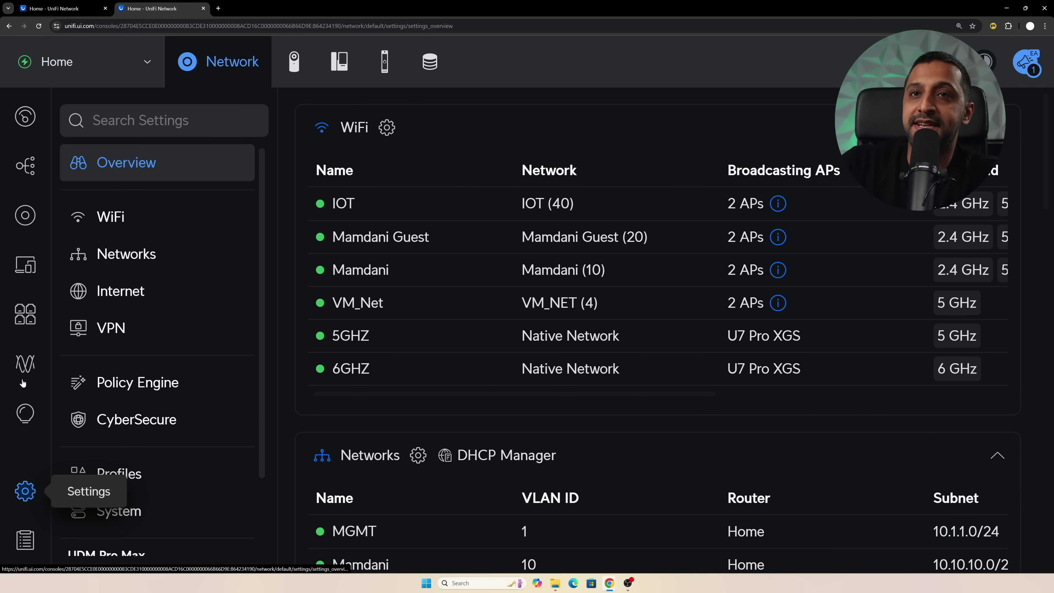
pyautogui.click(99, 216)
pyautogui.scroll(-2, 519, 268)
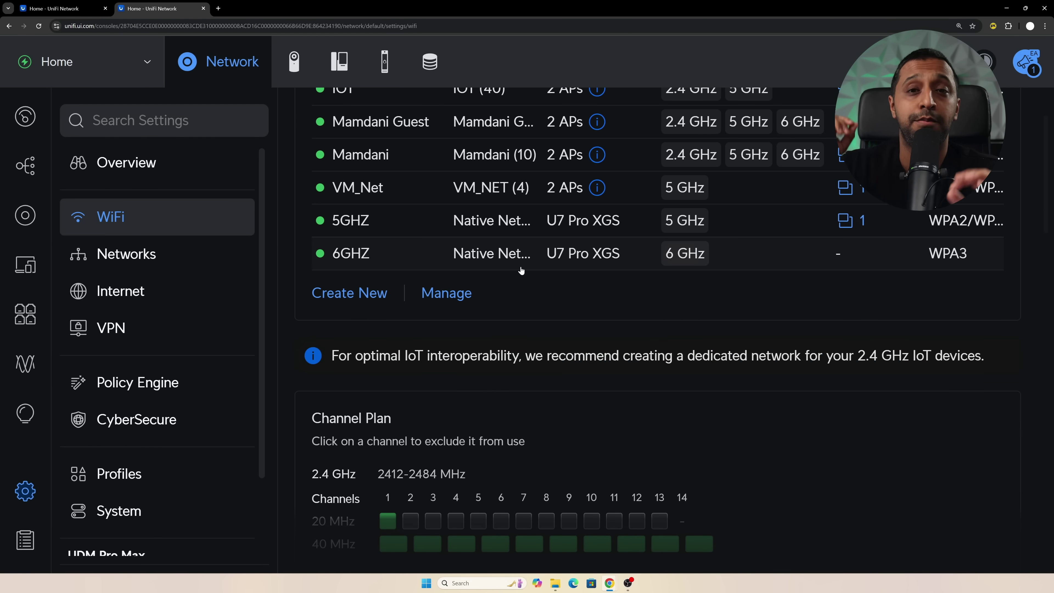
pyautogui.scroll(-15, 521, 271)
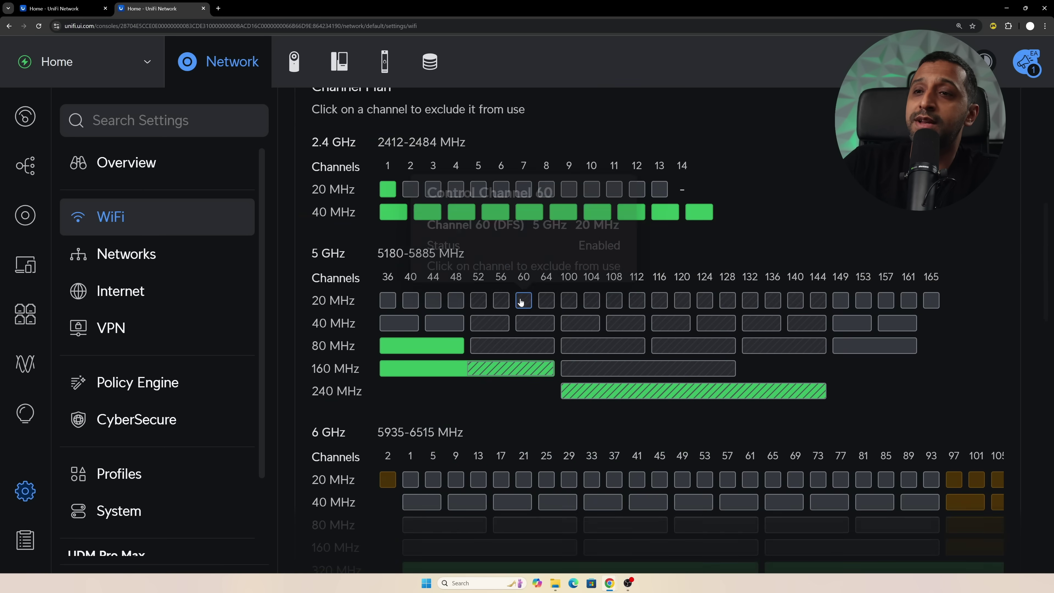
pyautogui.scroll(-5, 522, 306)
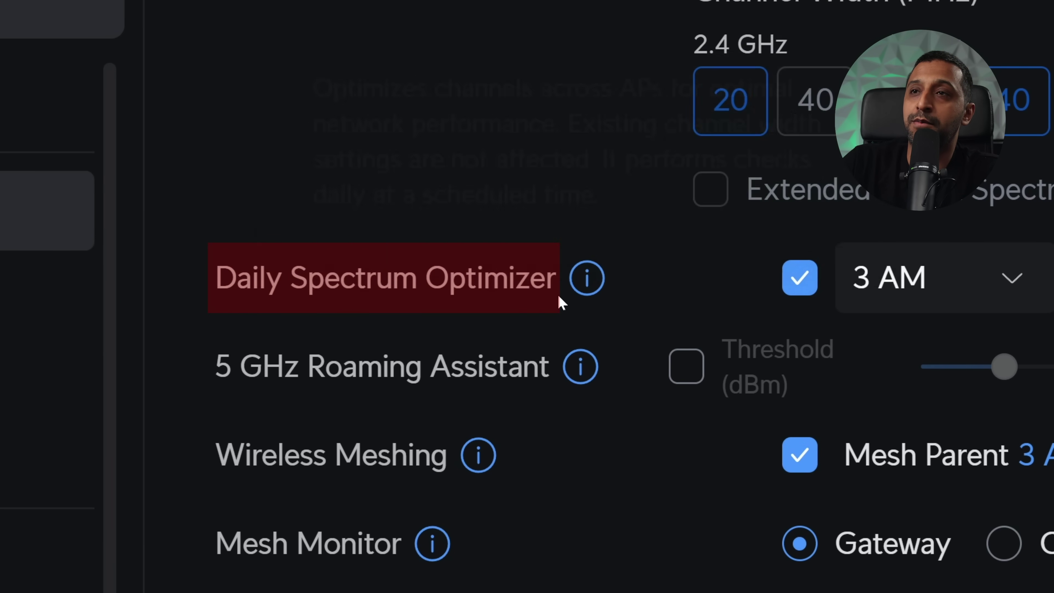
pyautogui.moveTo(579, 290)
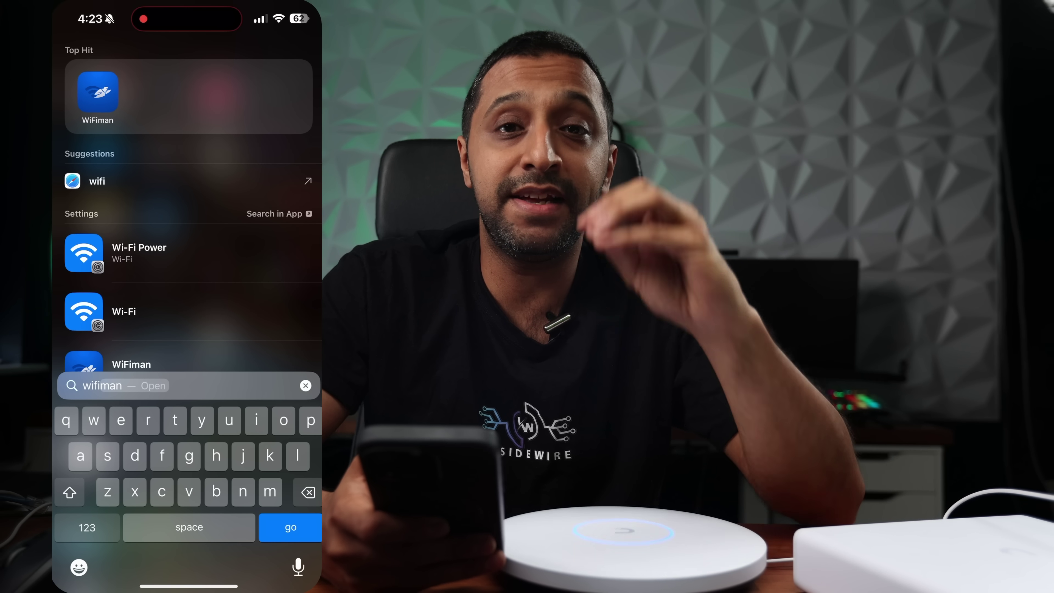
# Switch to WiFiman on the phone and check the signal strength, throughput and latency of the 5GHZ connection.
pyautogui.click(97, 92)
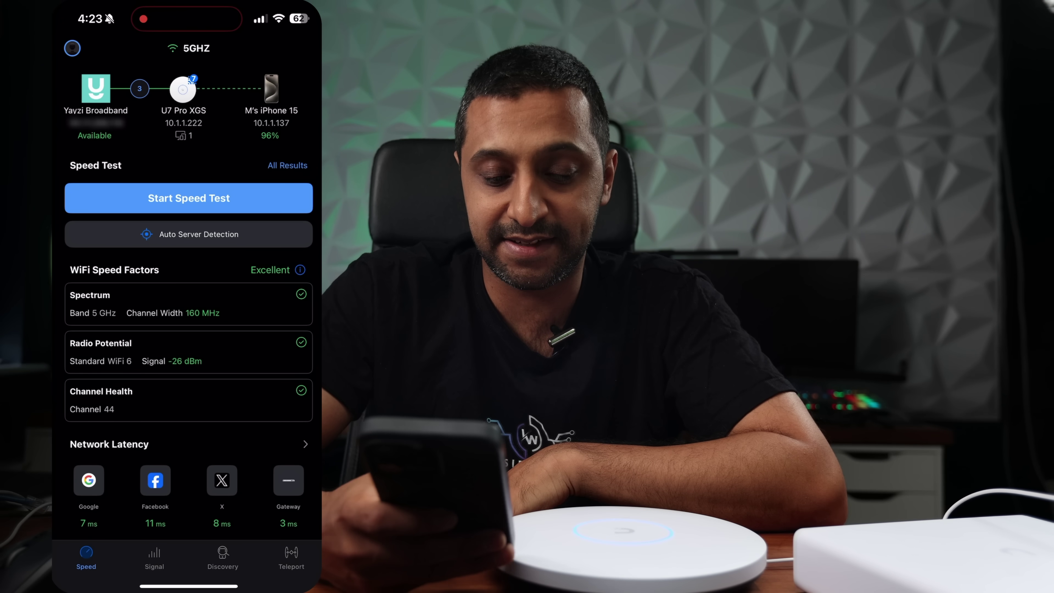
pyautogui.click(154, 557)
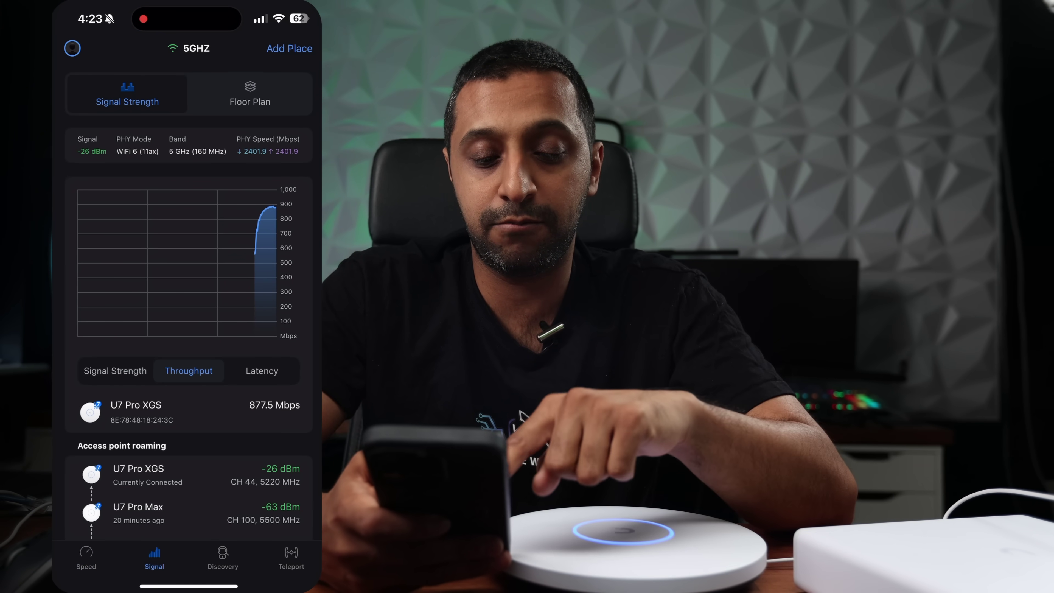
pyautogui.click(115, 370)
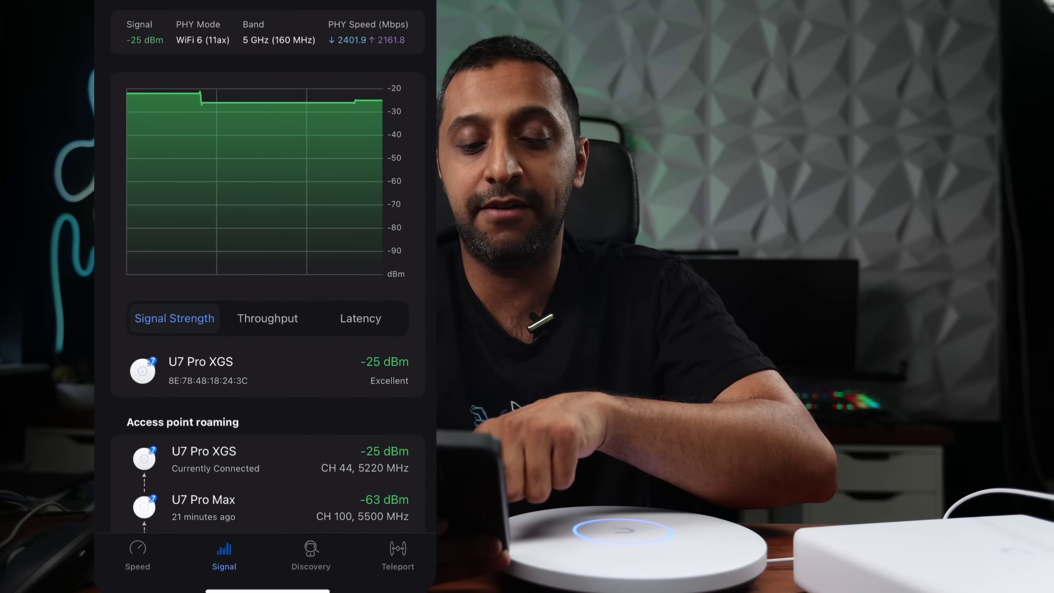
pyautogui.click(287, 144)
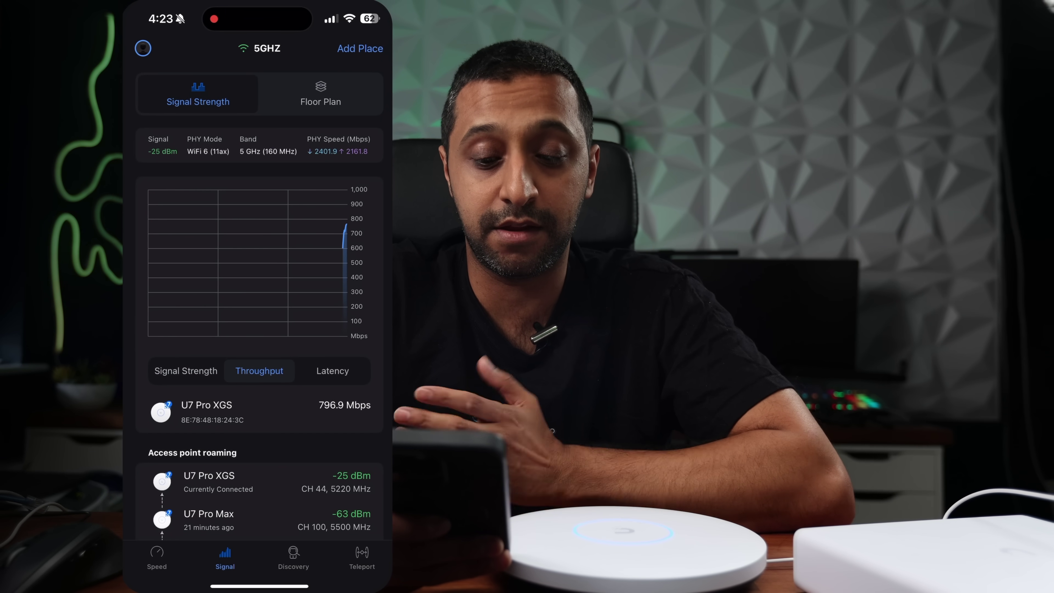
pyautogui.click(331, 371)
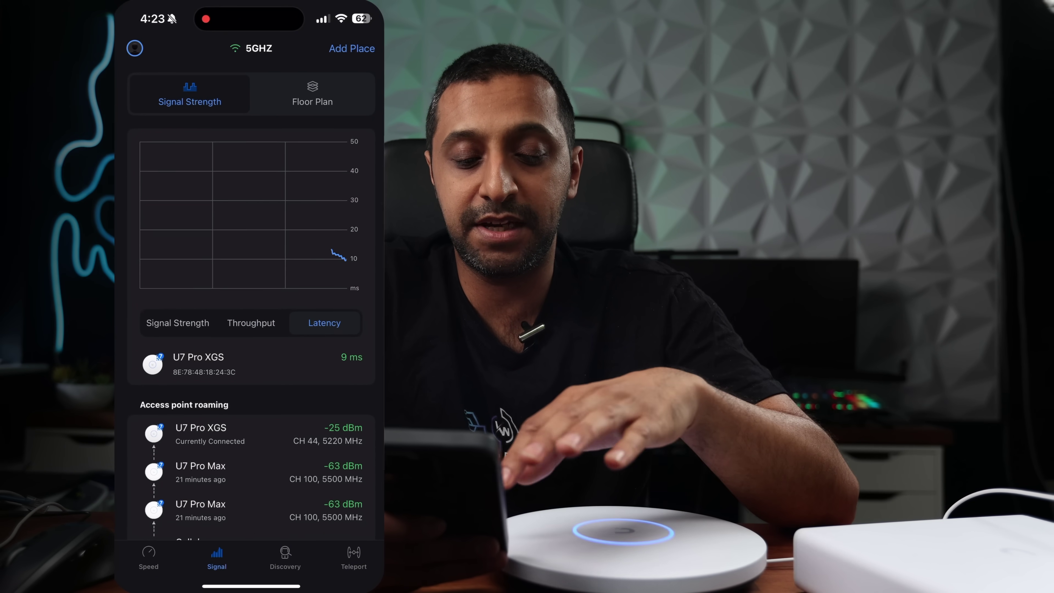
pyautogui.scroll(-4, 249, 332)
pyautogui.scroll(4, 249, 332)
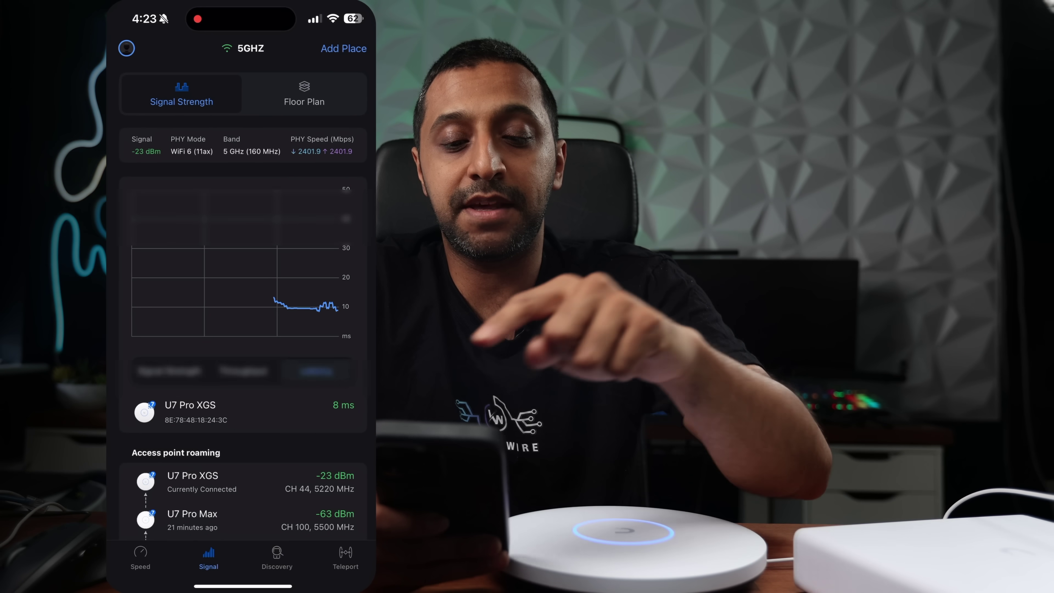
# Look through WiFiman's floor plan, local network discovery and Teleport sections.
pyautogui.click(307, 95)
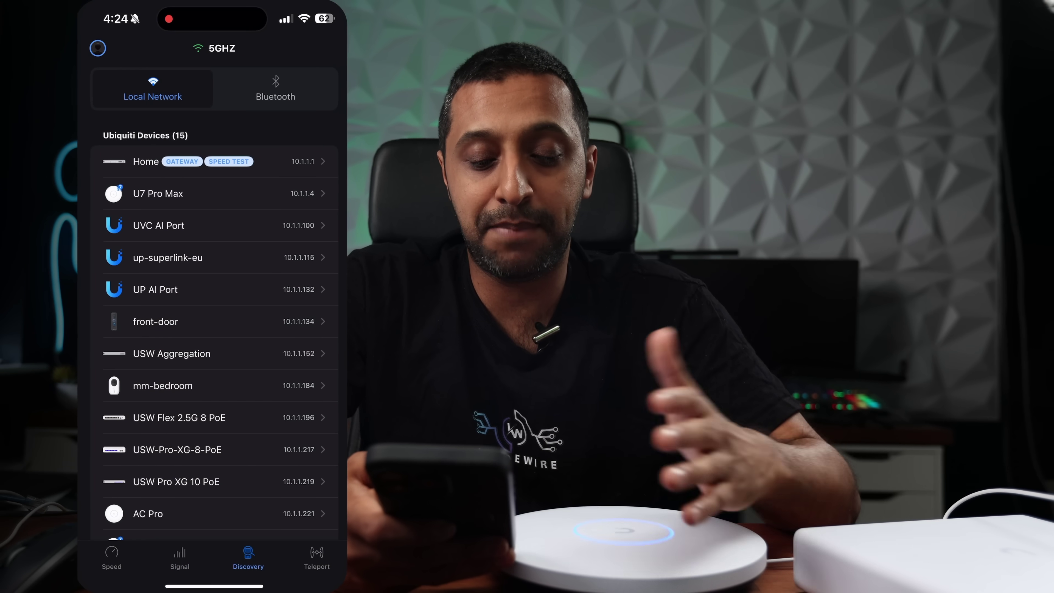
pyautogui.scroll(-1, 215, 332)
pyautogui.click(311, 558)
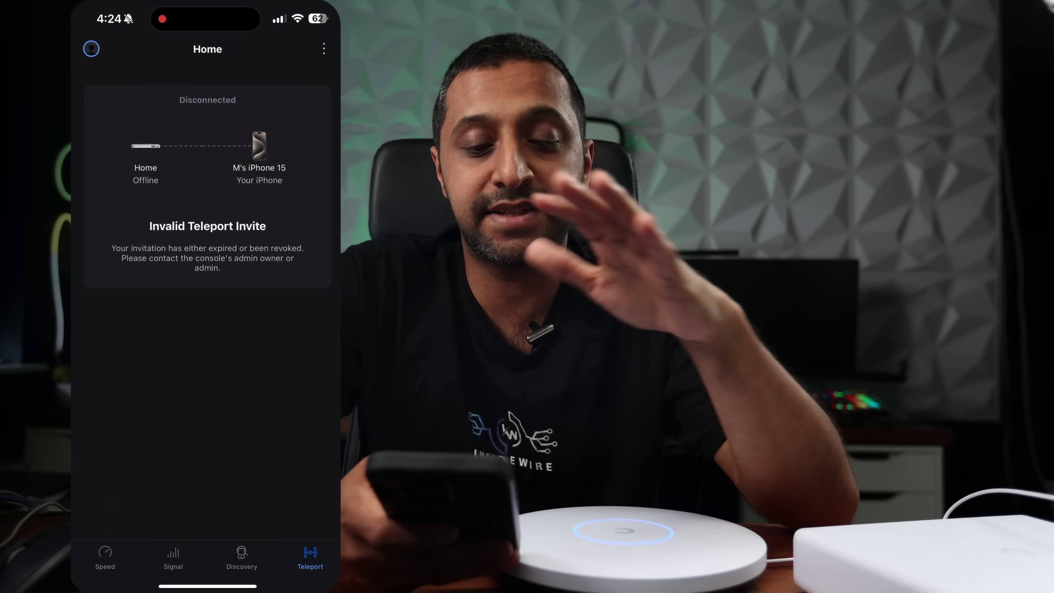